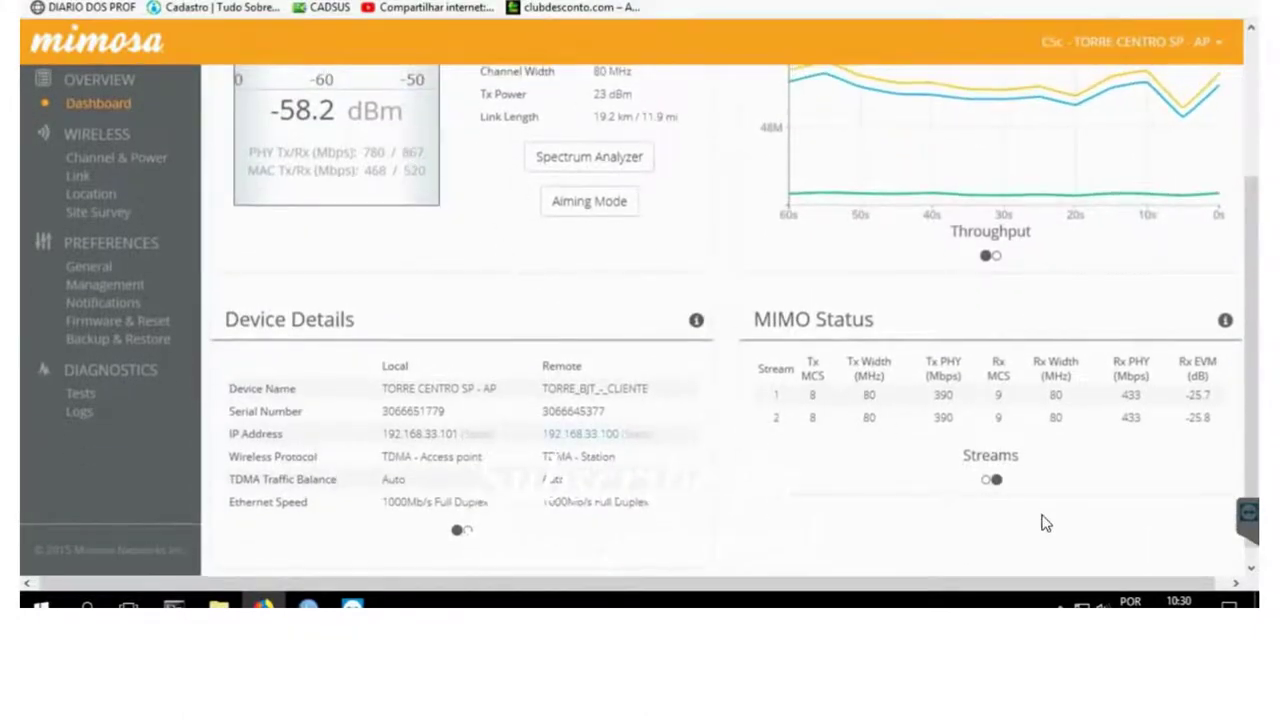
# - Toggle the MIMO Status view to per-chain figures and back to per-stream
pyautogui.scroll(1, 1045, 522)
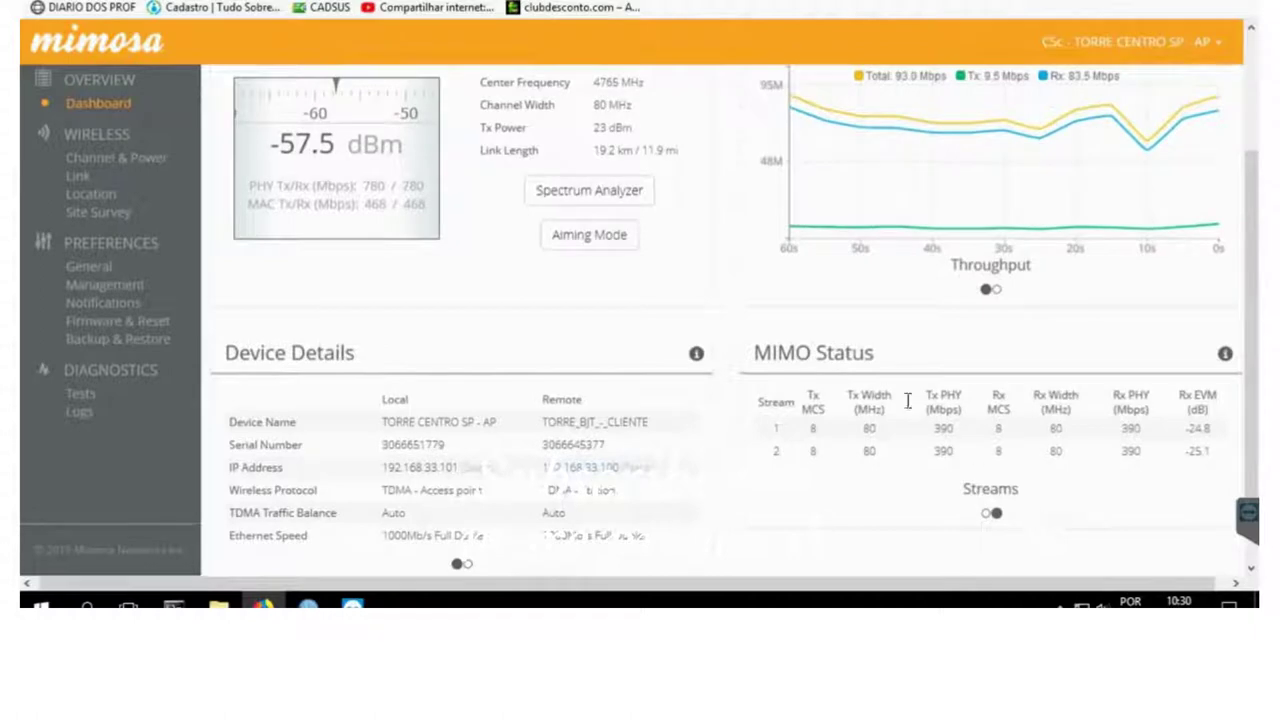
pyautogui.click(985, 515)
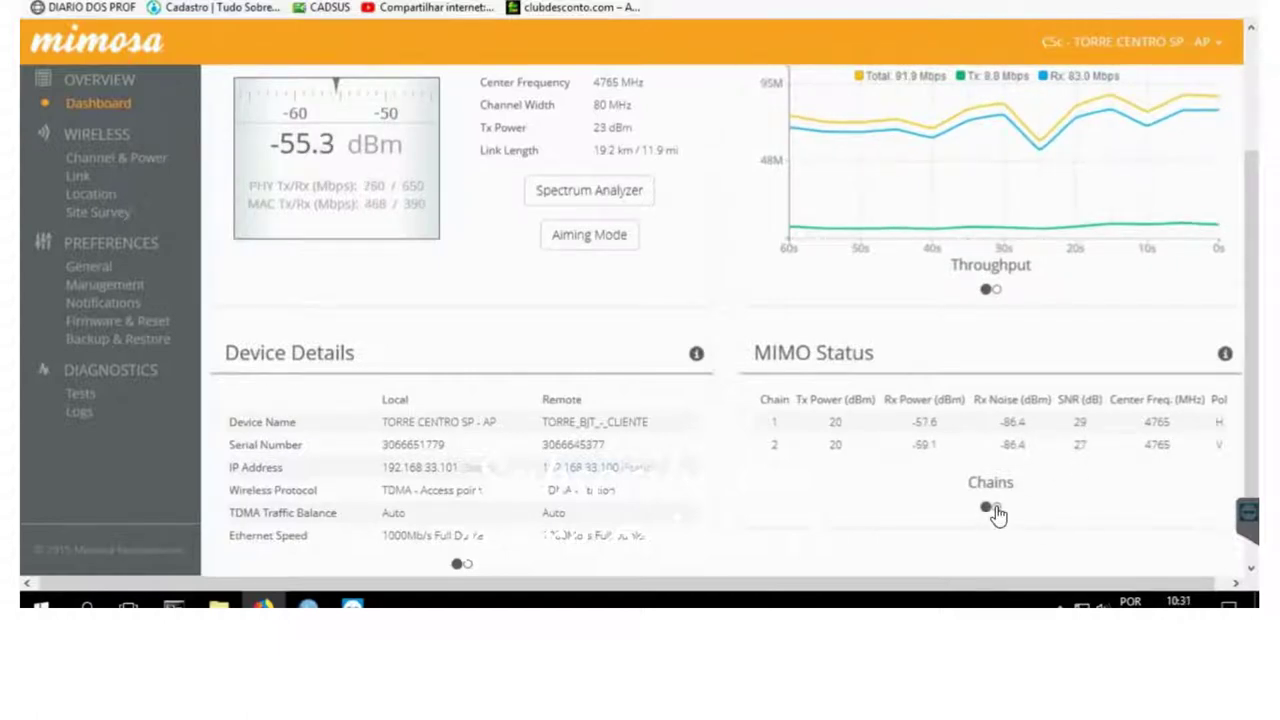
pyautogui.click(996, 512)
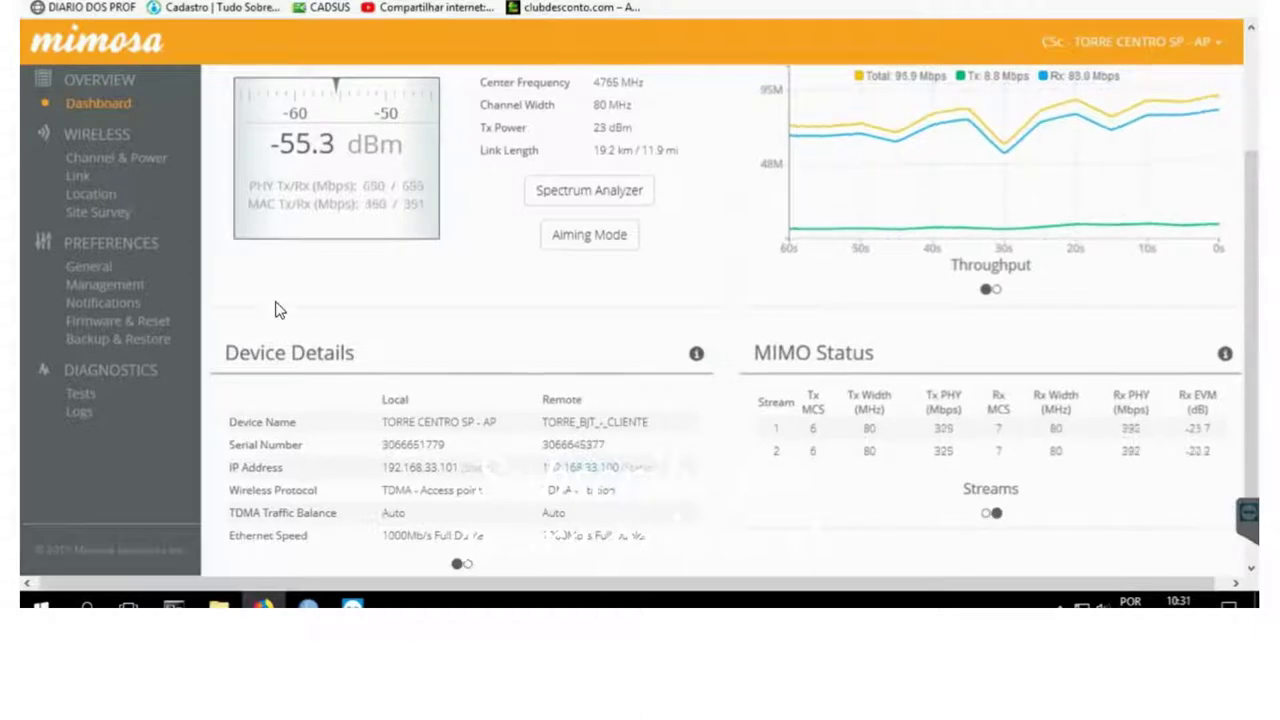
# - Run a simultaneous bandwidth test that reaches about 500 Mbps total
pyautogui.click(84, 396)
pyautogui.click(451, 206)
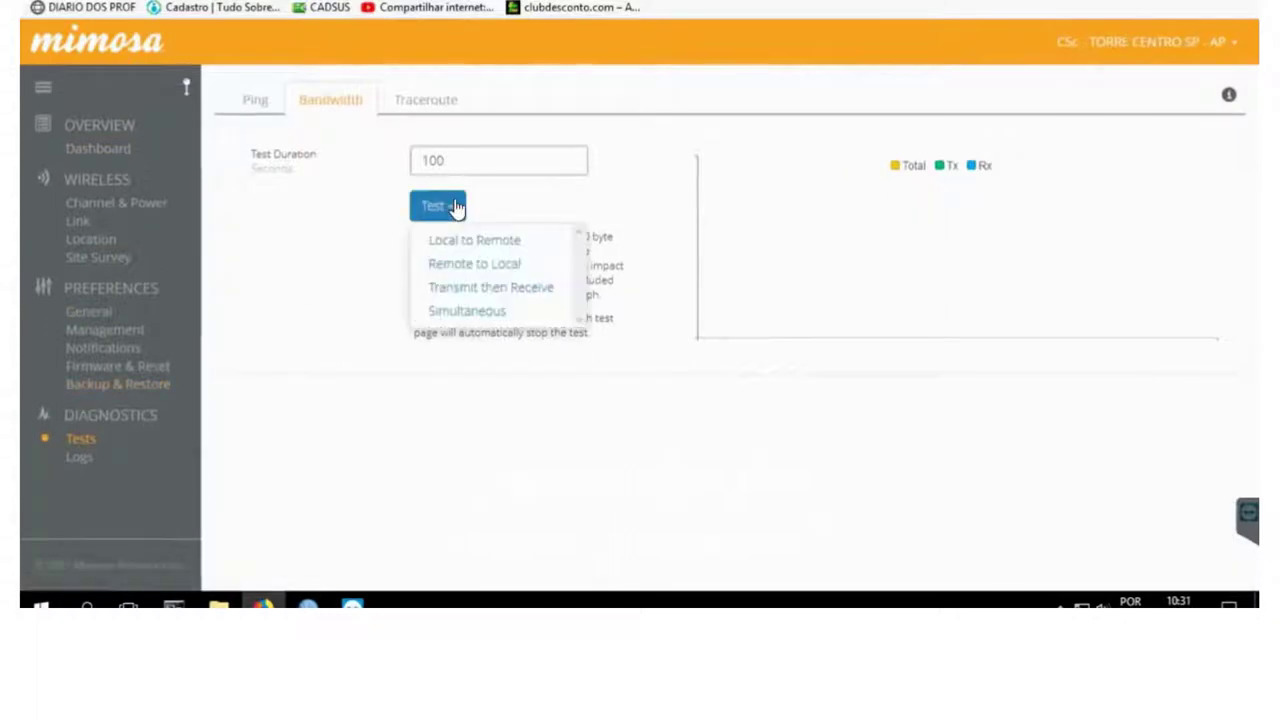
pyautogui.click(484, 314)
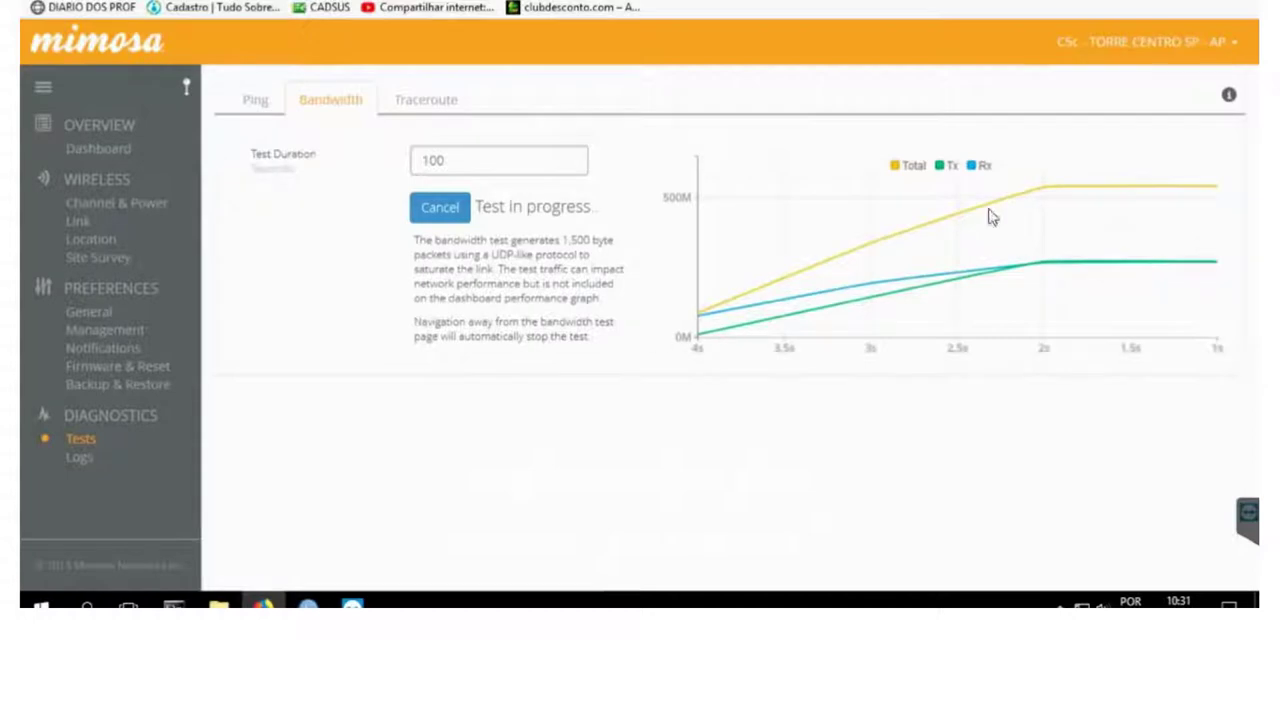
pyautogui.moveTo(1046, 186)
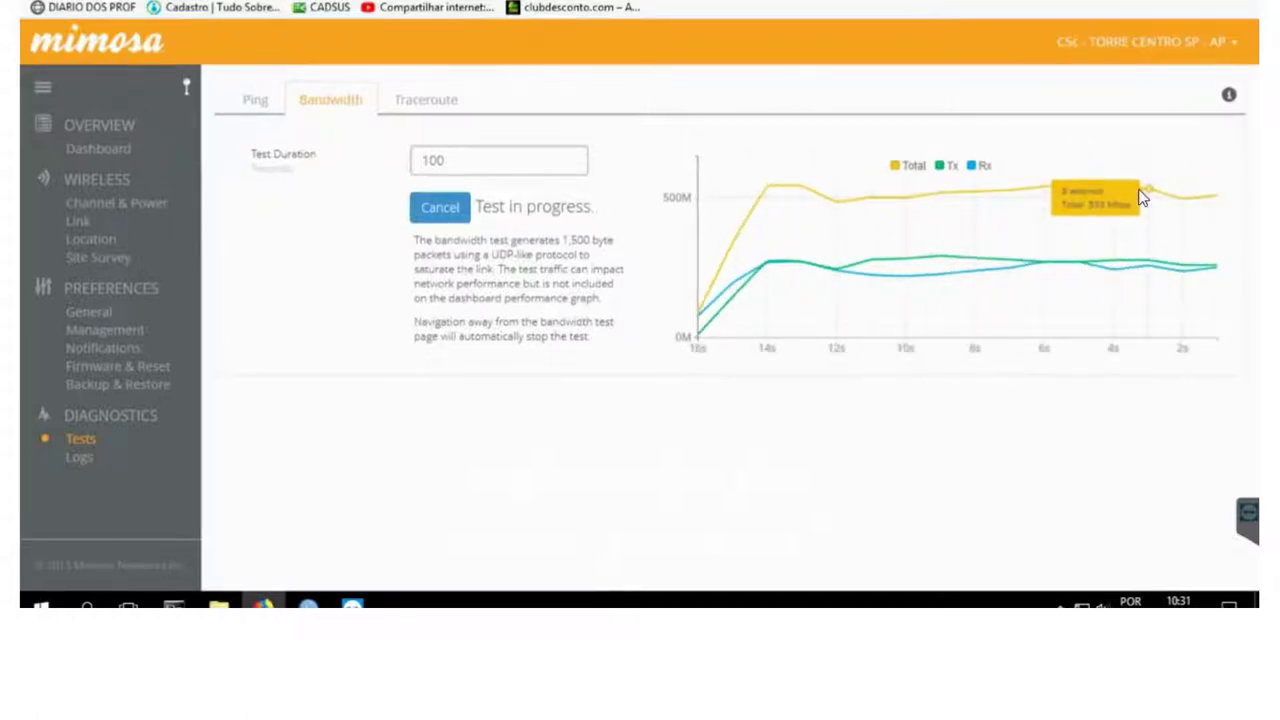
pyautogui.click(135, 207)
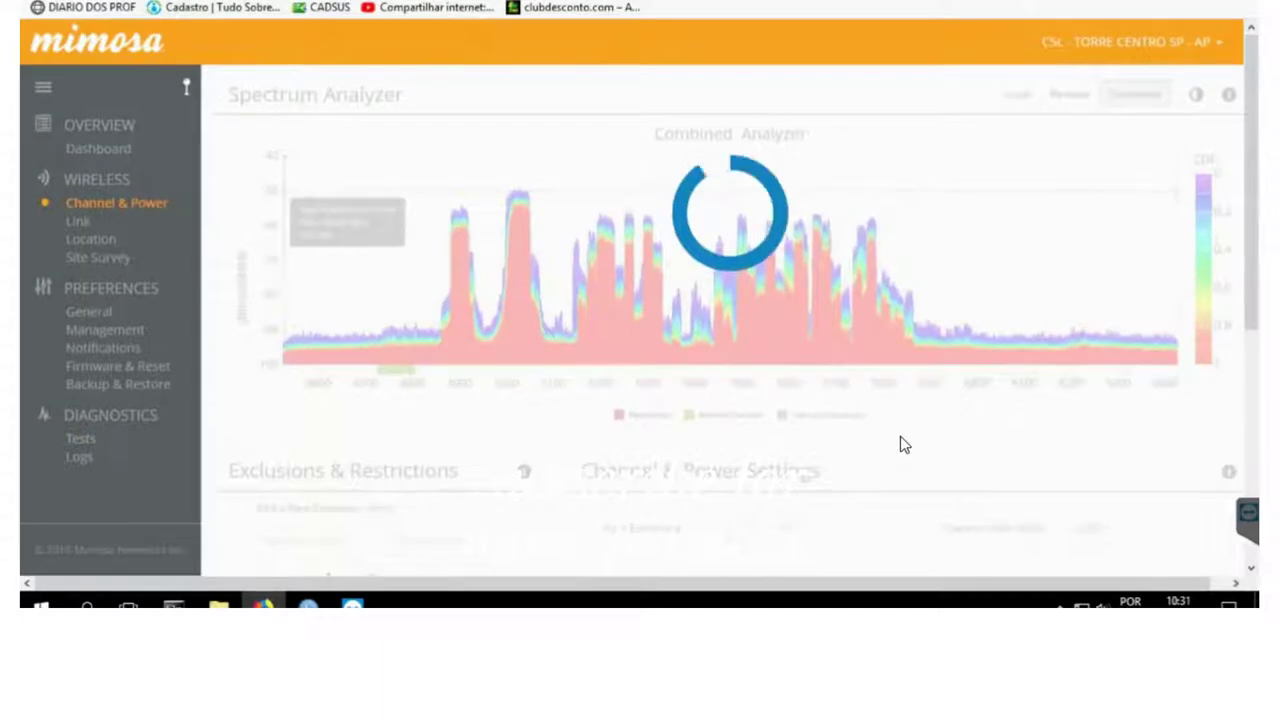
# - On Channel & Power, change Tx Power 1 from 23 to 27 dBm and save
pyautogui.scroll(-1, 900, 444)
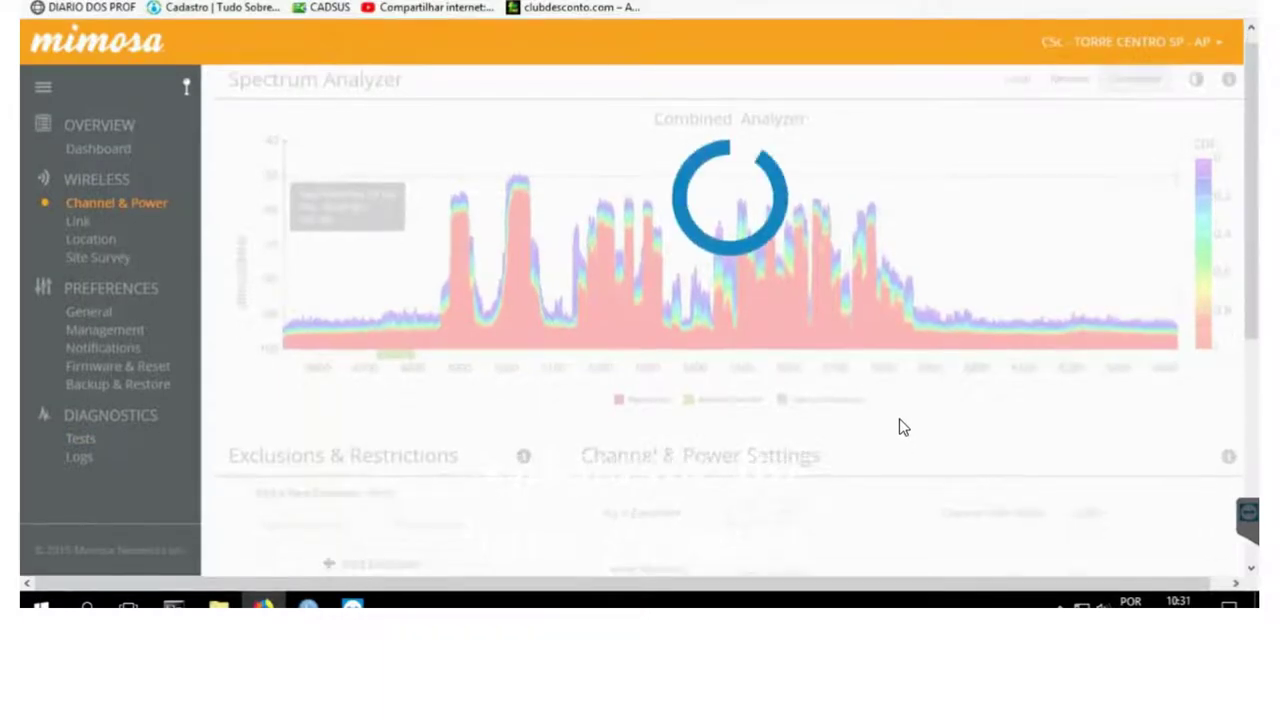
pyautogui.scroll(-3, 899, 426)
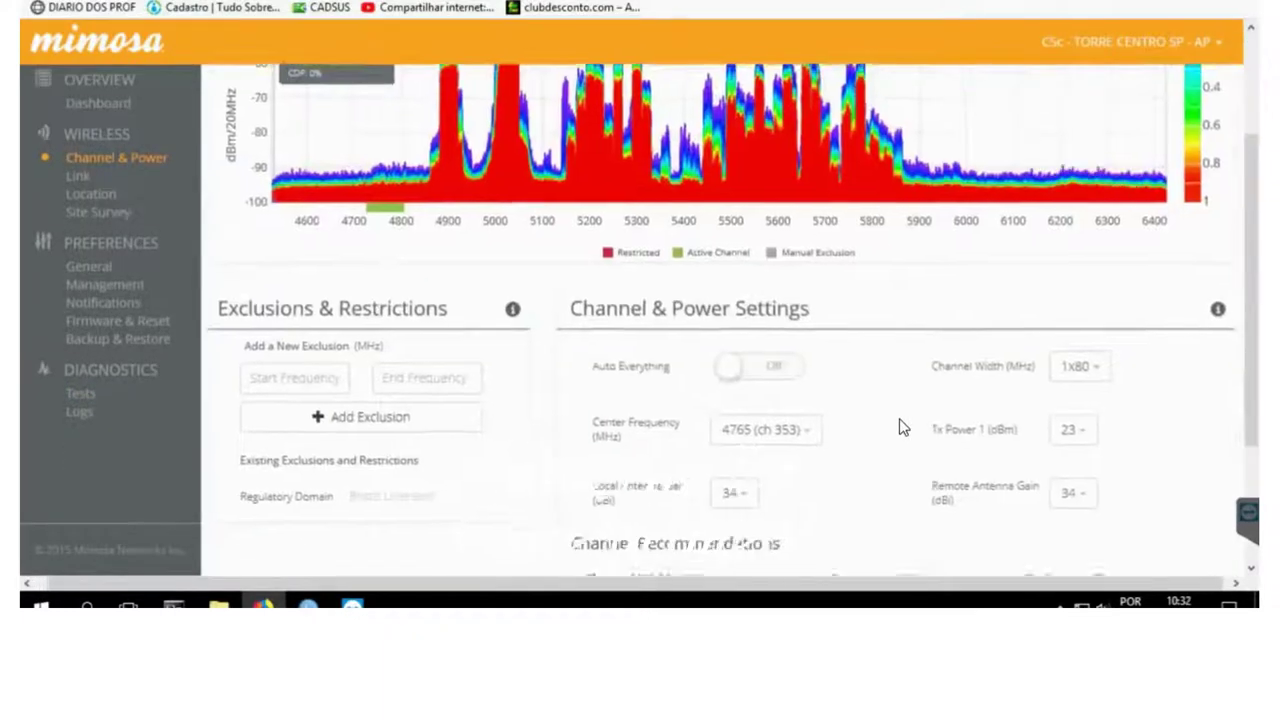
pyautogui.scroll(-3, 899, 428)
pyautogui.click(1062, 247)
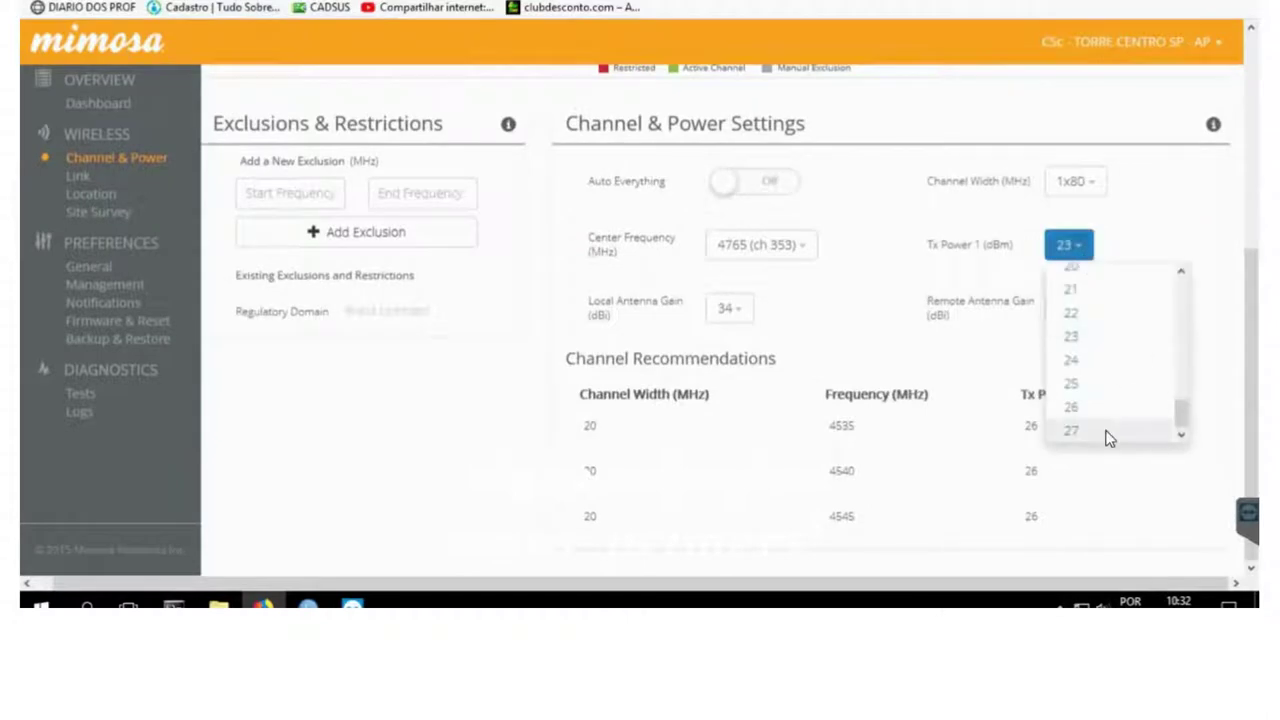
pyautogui.click(1105, 431)
pyautogui.click(944, 556)
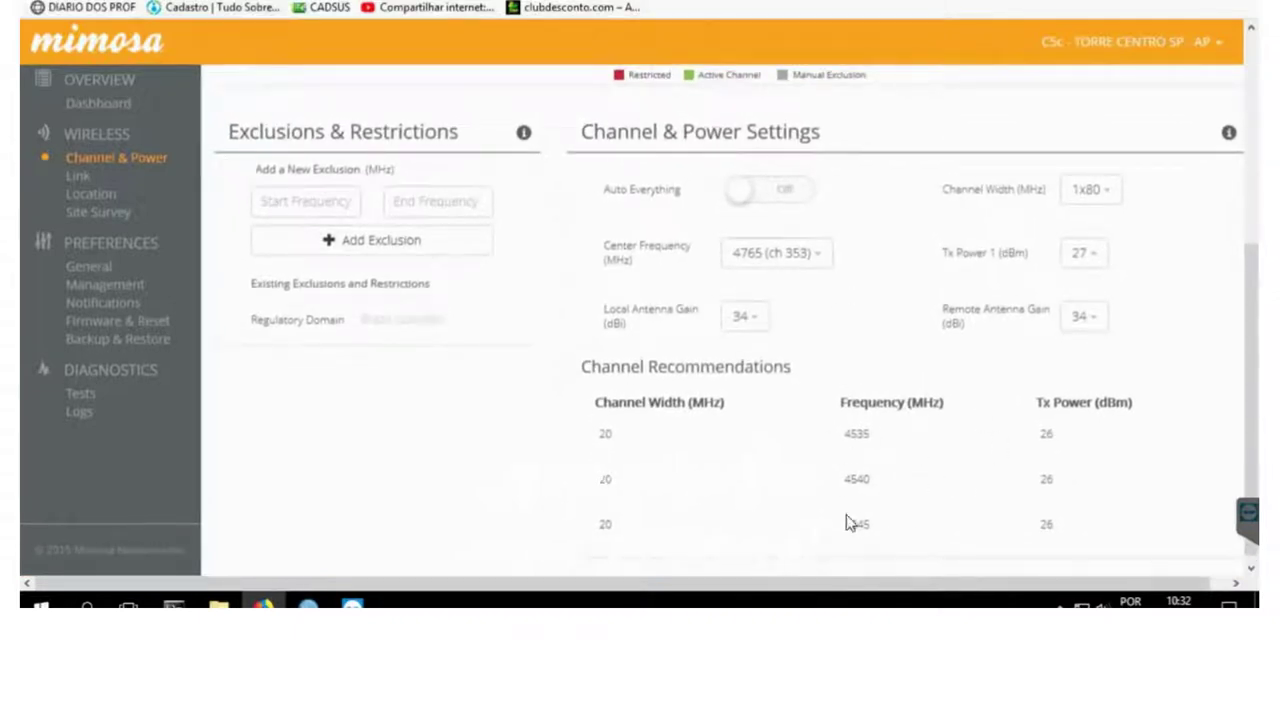
pyautogui.scroll(4, 837, 503)
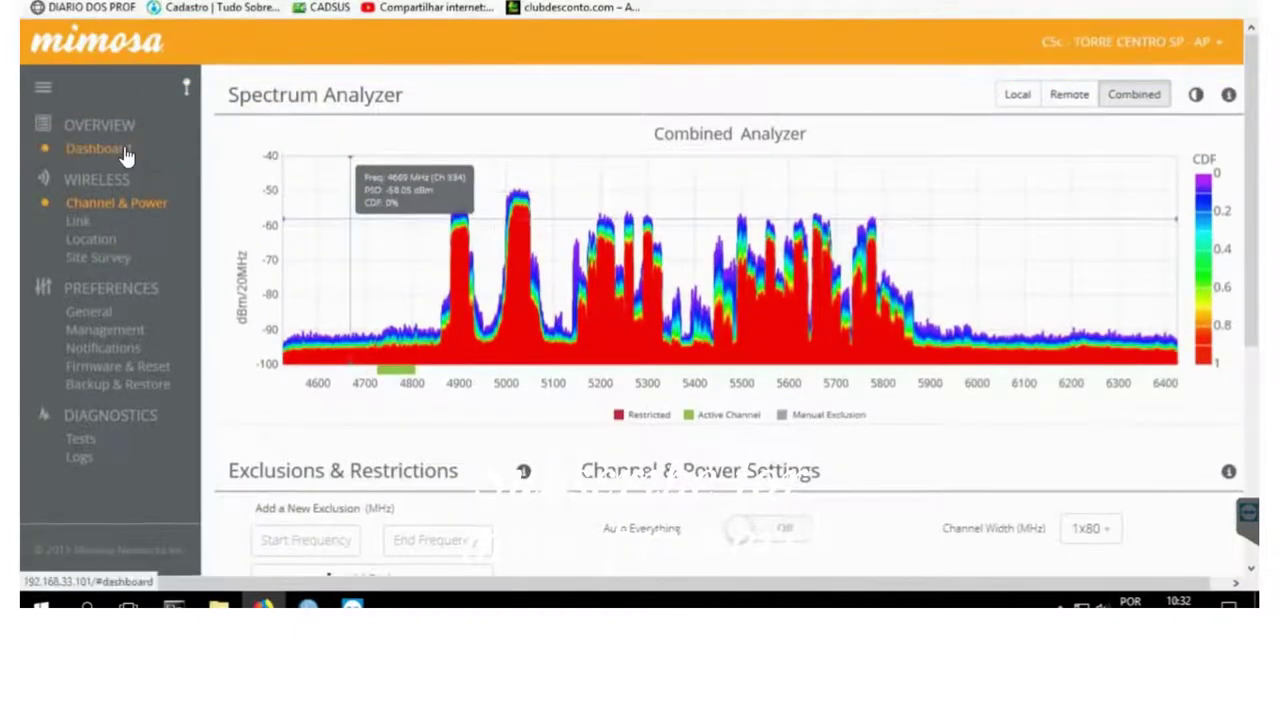
# - Check the dashboard at 27 dBm, switching MIMO Status to Chains and back to Streams
pyautogui.click(125, 152)
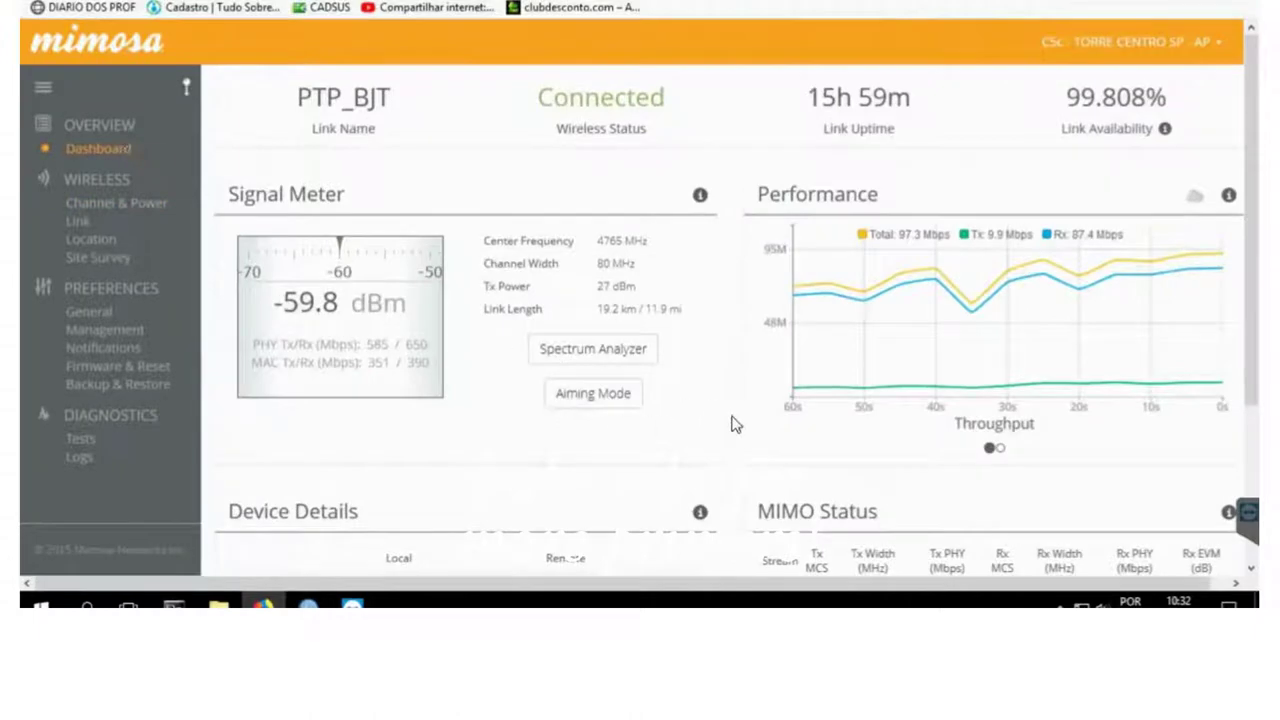
pyautogui.scroll(-1, 743, 540)
pyautogui.scroll(-1, 743, 537)
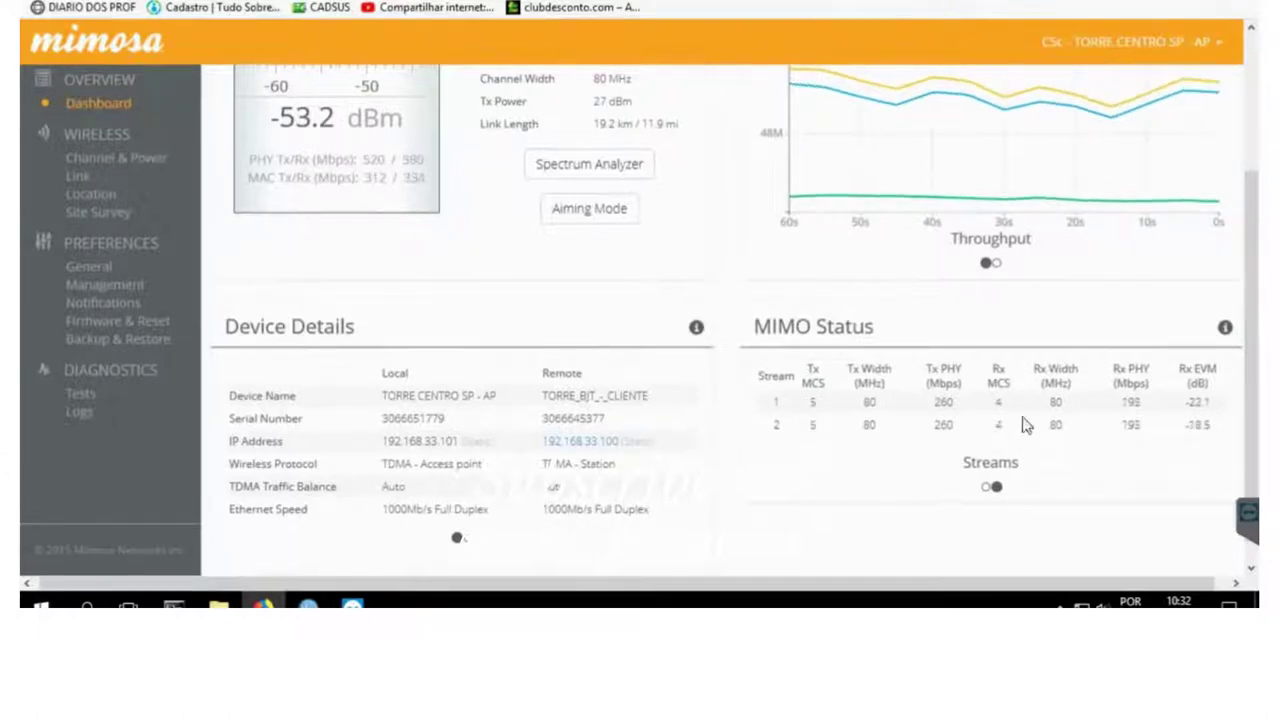
pyautogui.click(986, 486)
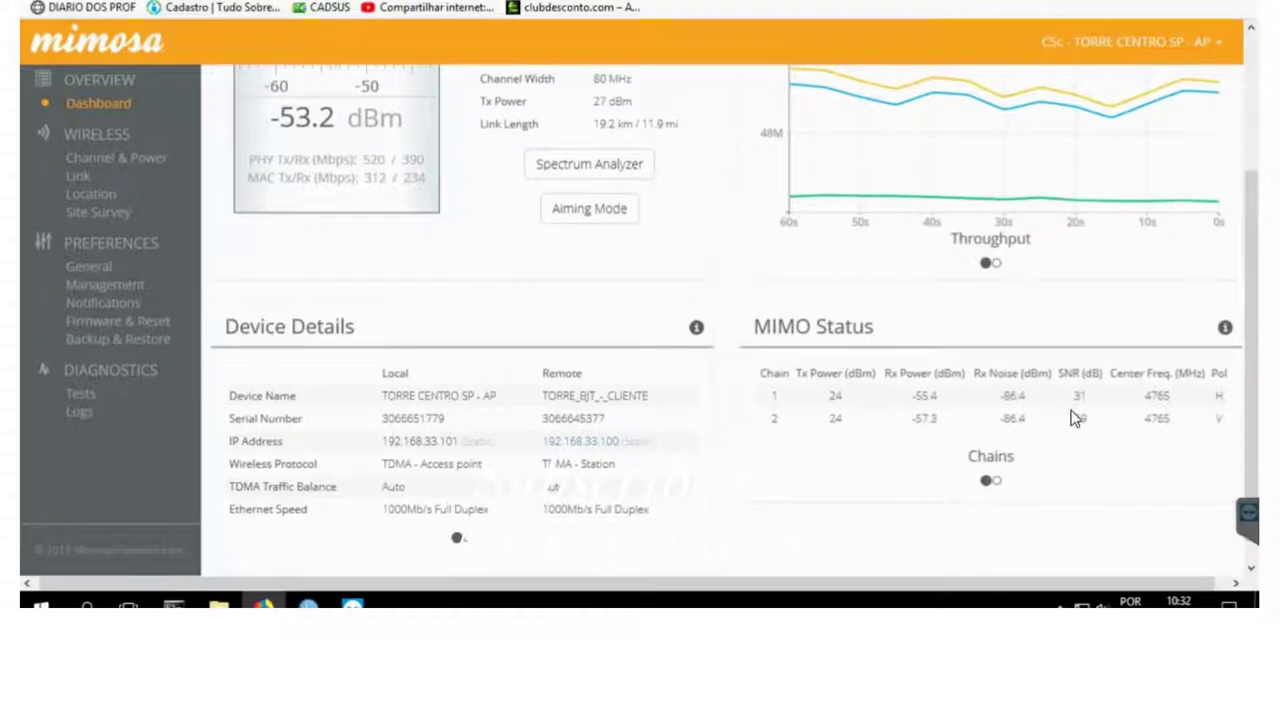
pyautogui.click(996, 481)
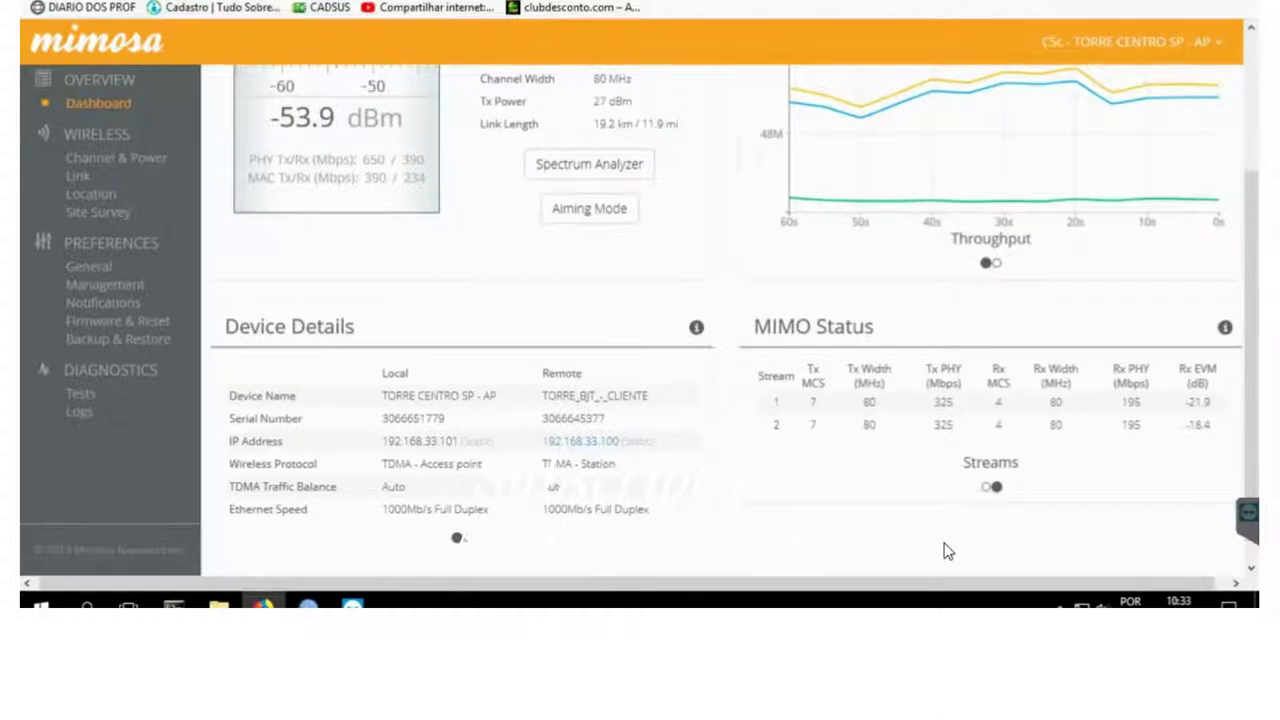
# - Run another simultaneous bandwidth test at 27 dBm, reaching roughly 450 Mbps total
pyautogui.click(83, 402)
pyautogui.click(450, 220)
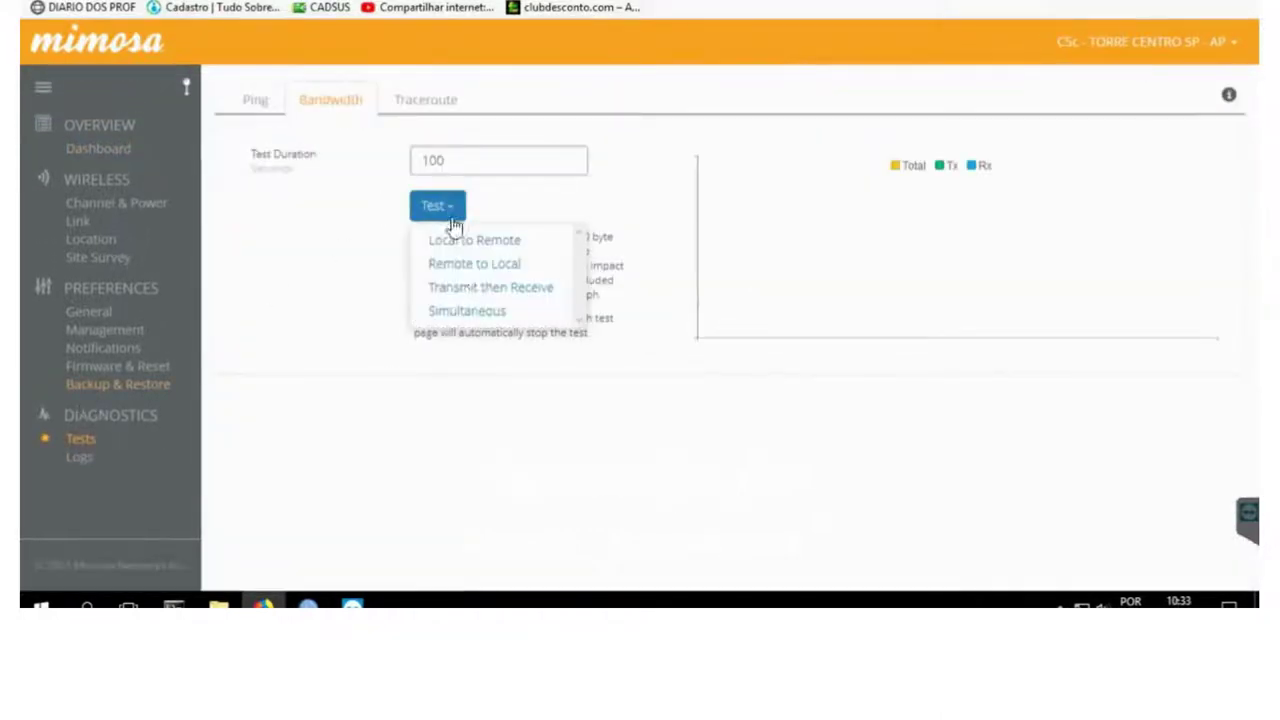
pyautogui.click(478, 311)
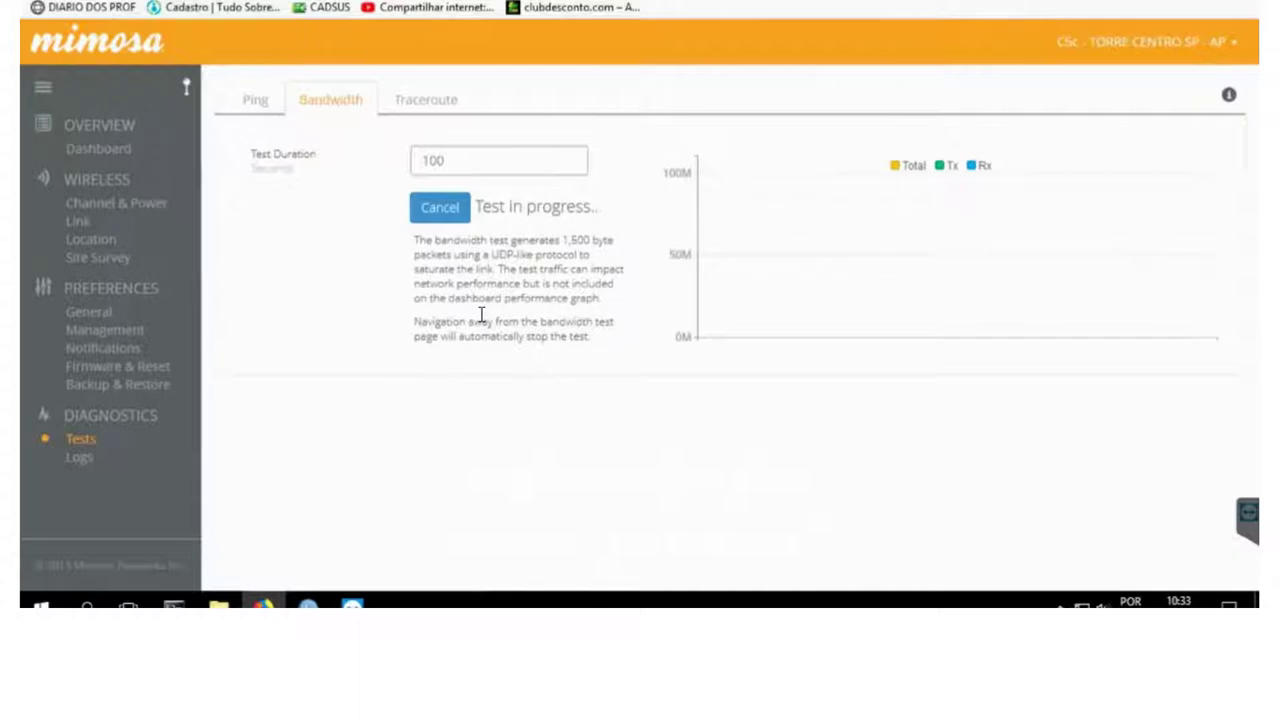
pyautogui.moveTo(1100, 194)
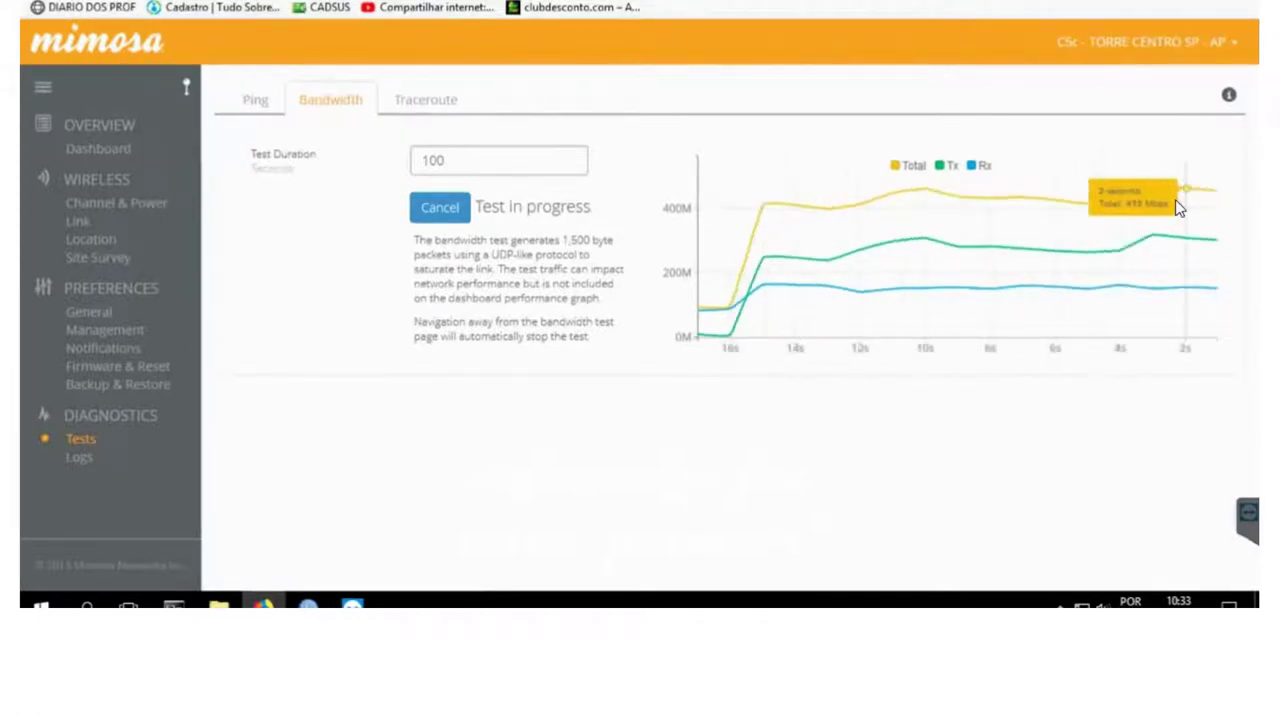
pyautogui.click(128, 208)
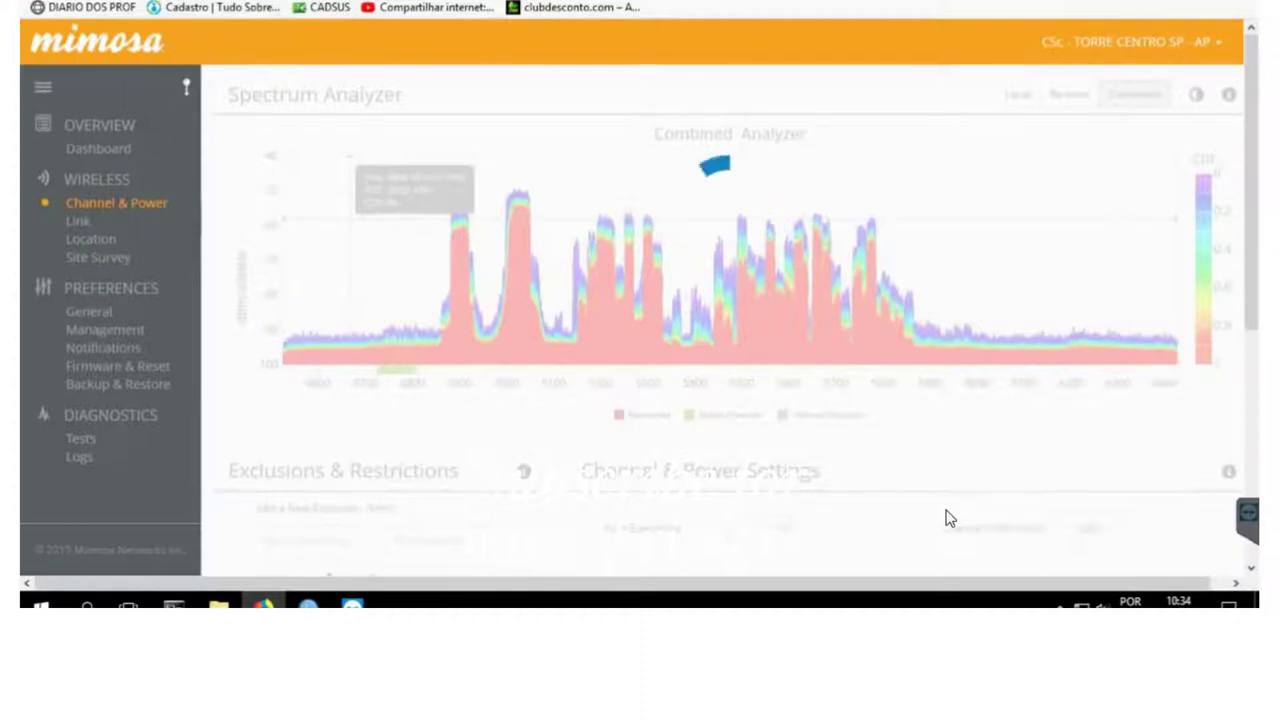
# - Change Tx Power 1 from 27 to 24 dBm on Channel & Power and save
pyautogui.scroll(-3, 950, 518)
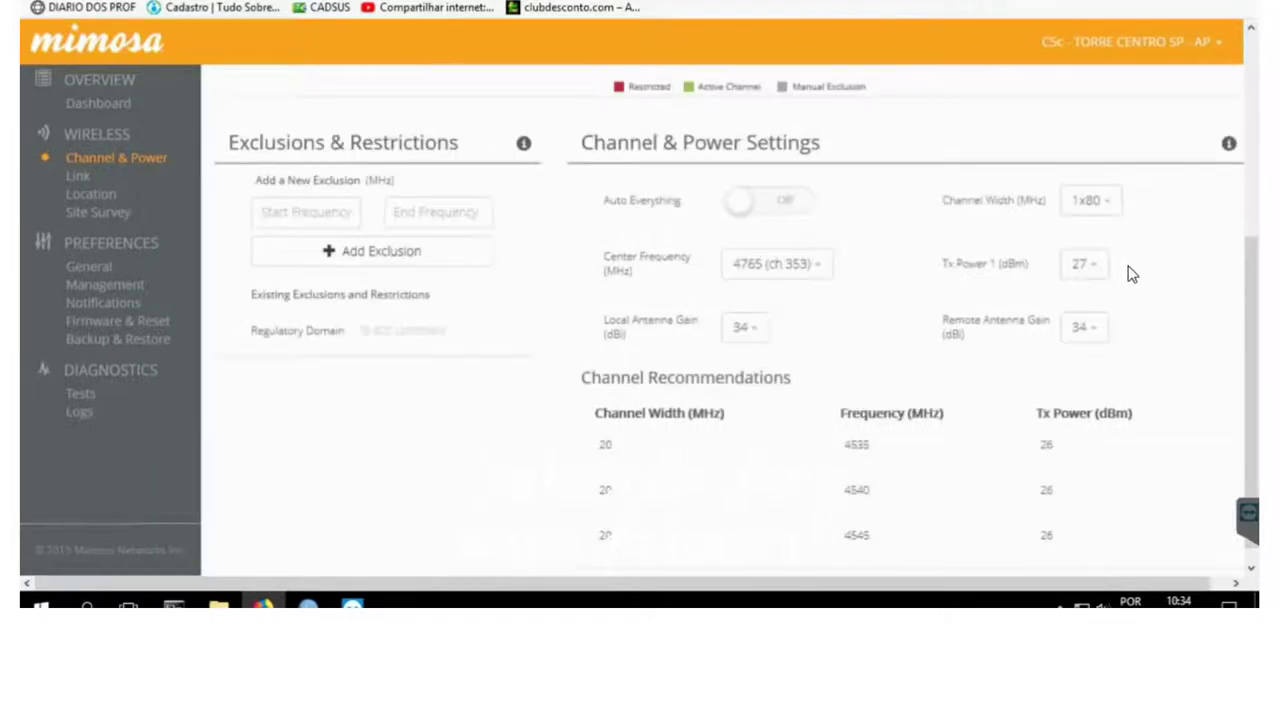
pyautogui.click(1090, 267)
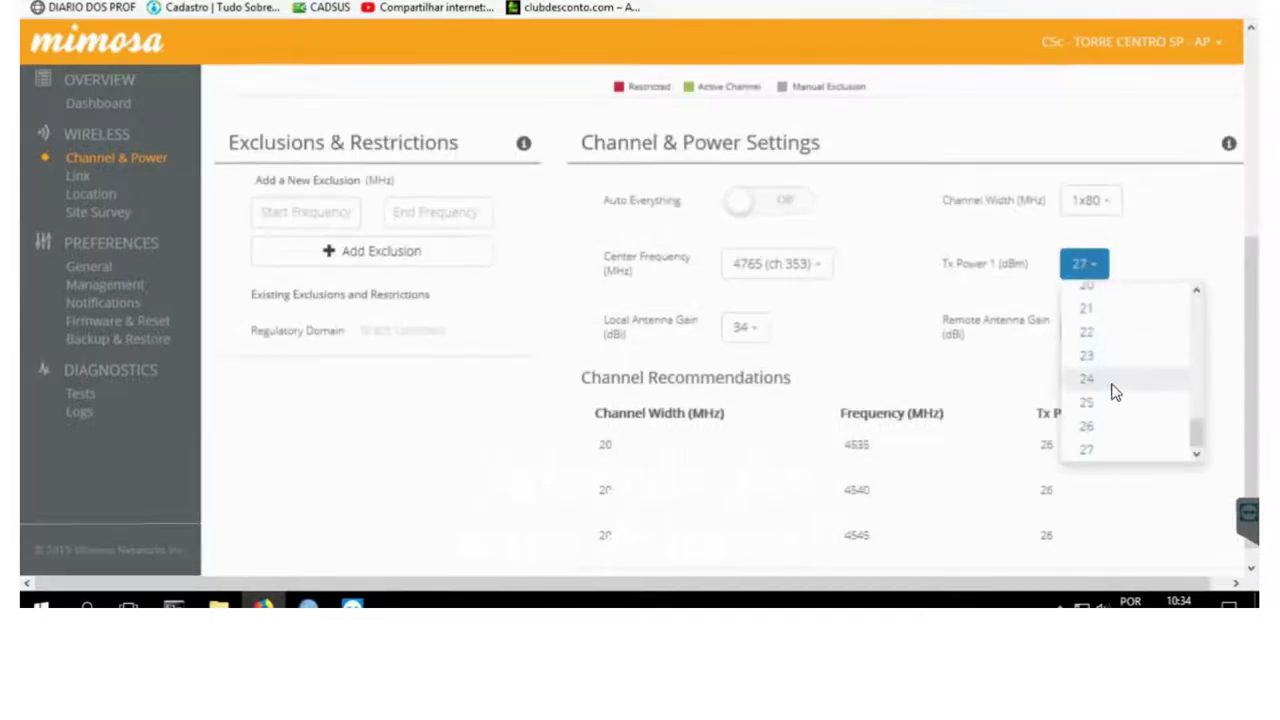
pyautogui.click(1088, 380)
pyautogui.click(928, 556)
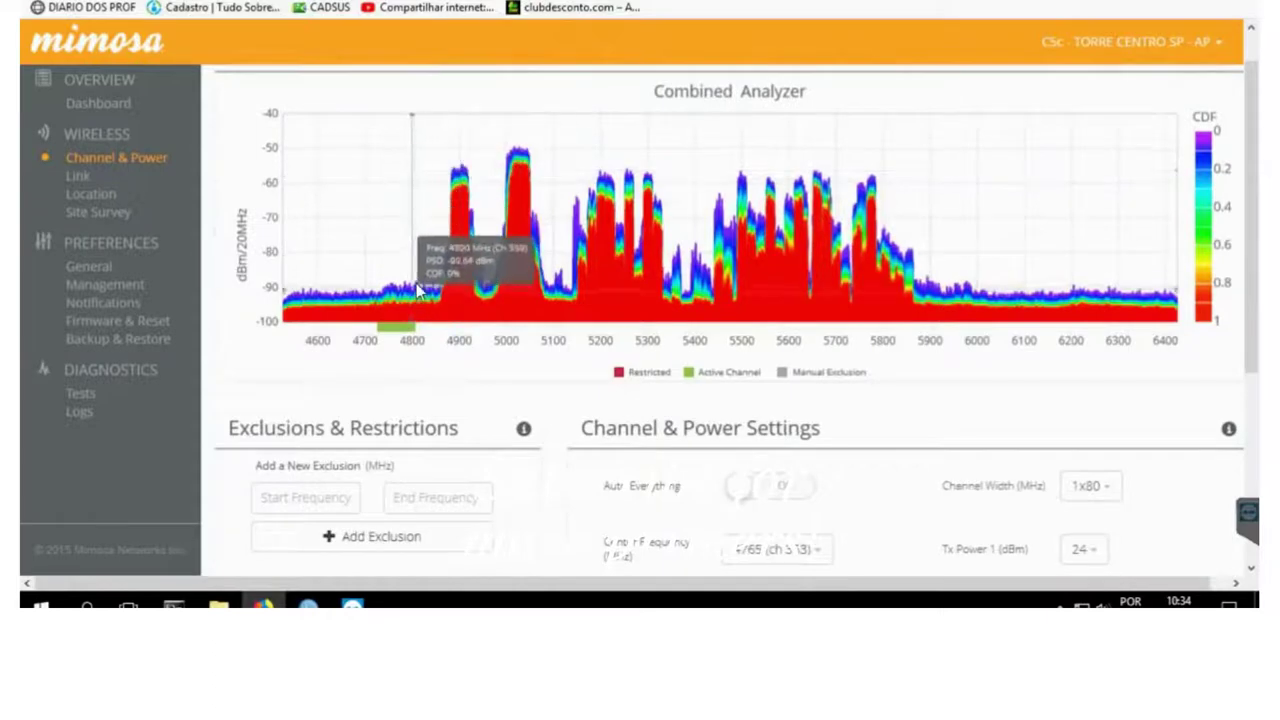
# - Go back to the dashboard and scroll to Device Details and MIMO Status at 24 dBm
pyautogui.click(108, 106)
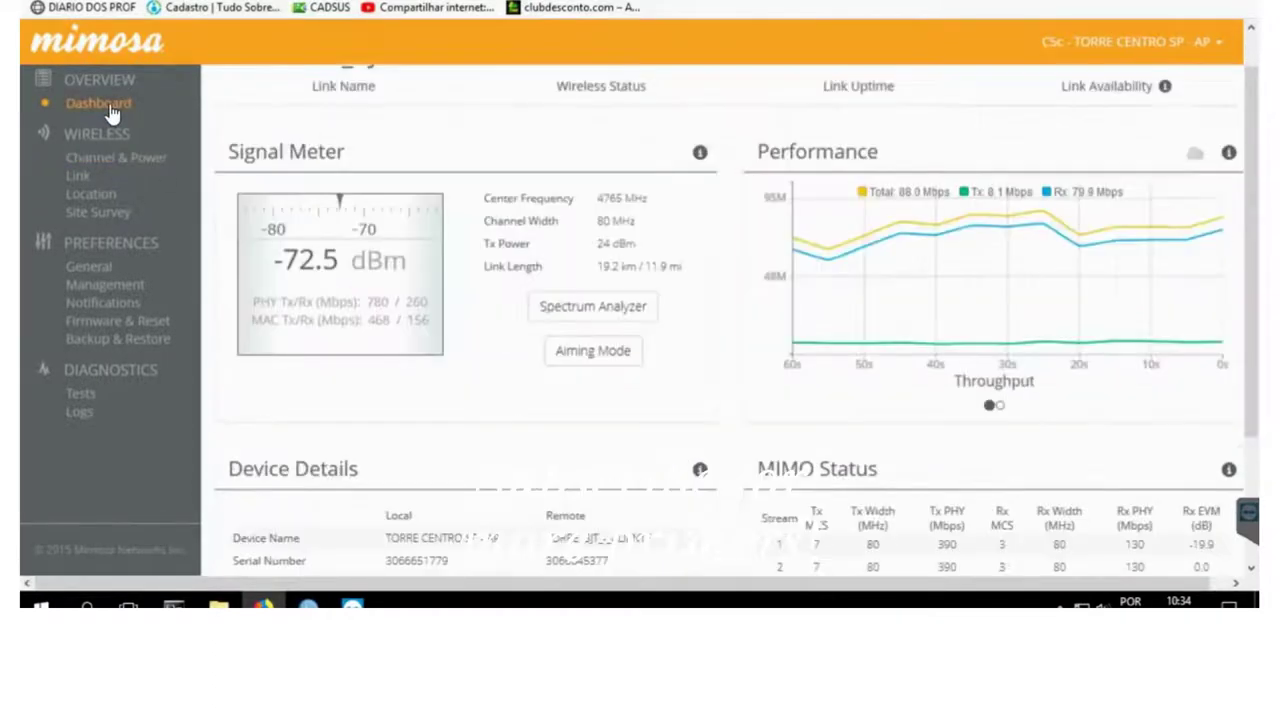
pyautogui.scroll(-1, 727, 487)
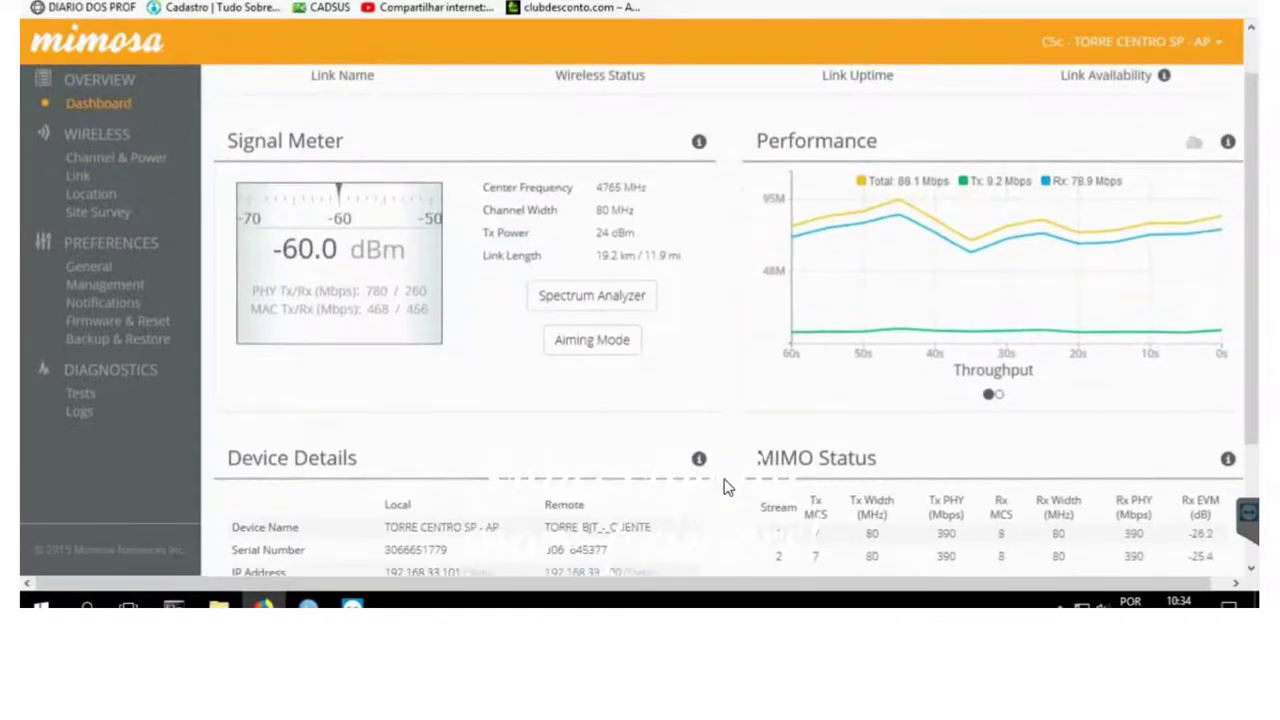
pyautogui.scroll(-2, 727, 487)
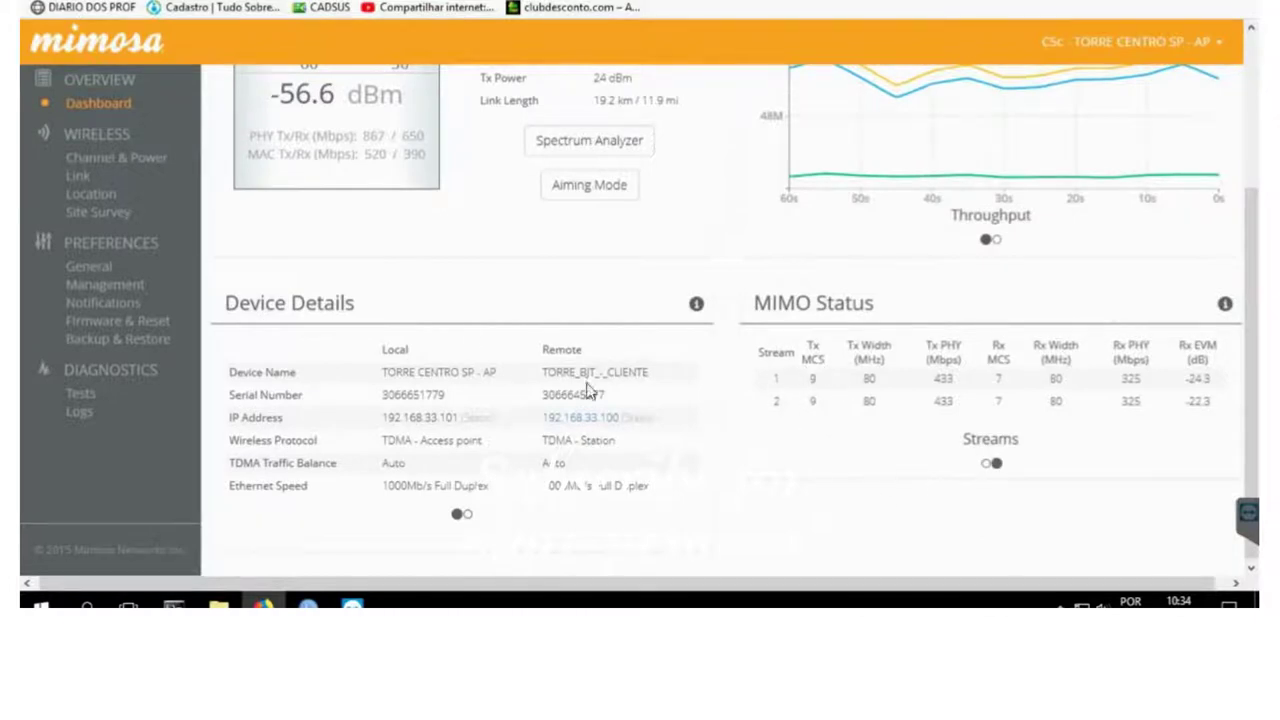
# - Run a simultaneous bandwidth test at 24 dBm peaking near 550 Mbps, then return to the dashboard
pyautogui.click(86, 397)
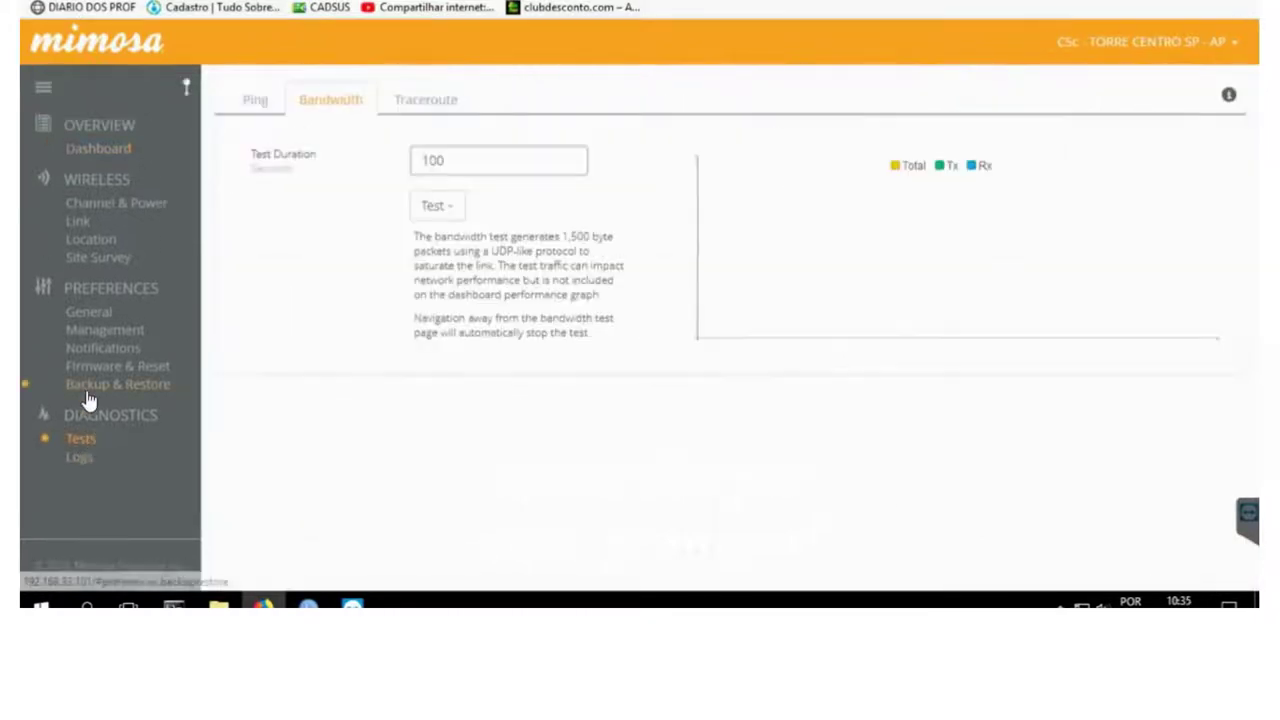
pyautogui.click(437, 208)
pyautogui.click(474, 313)
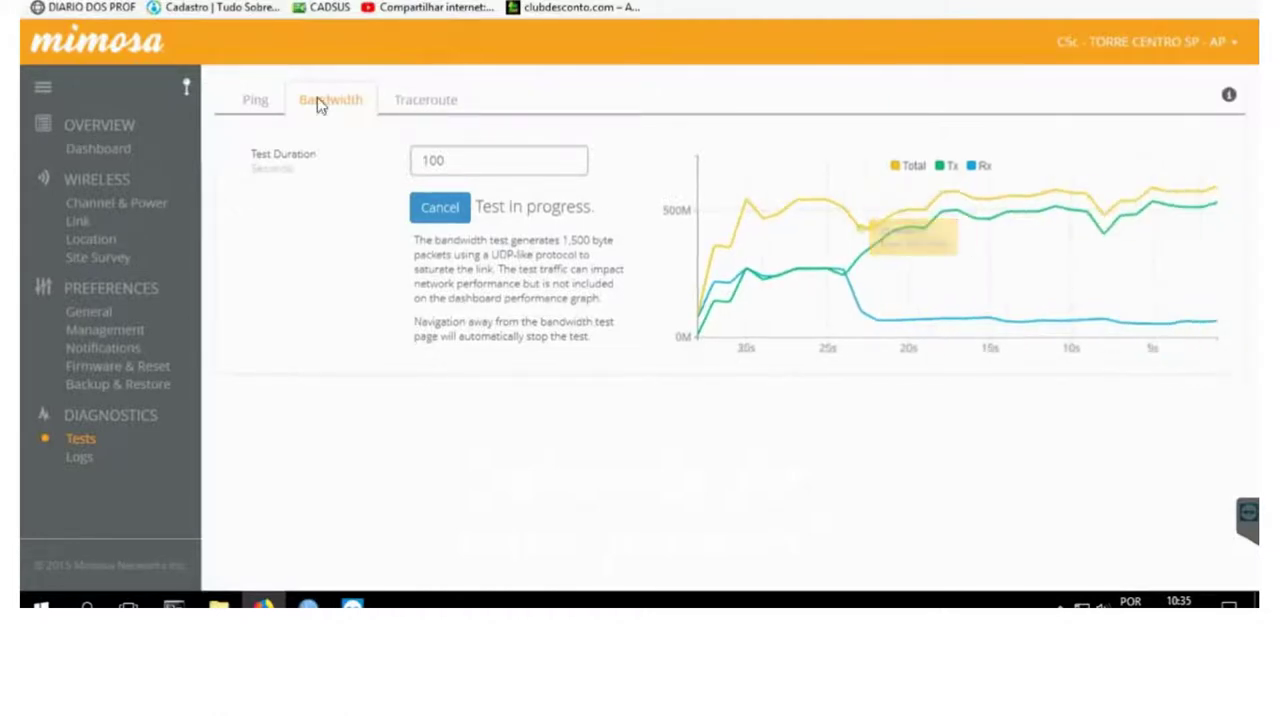
pyautogui.click(105, 150)
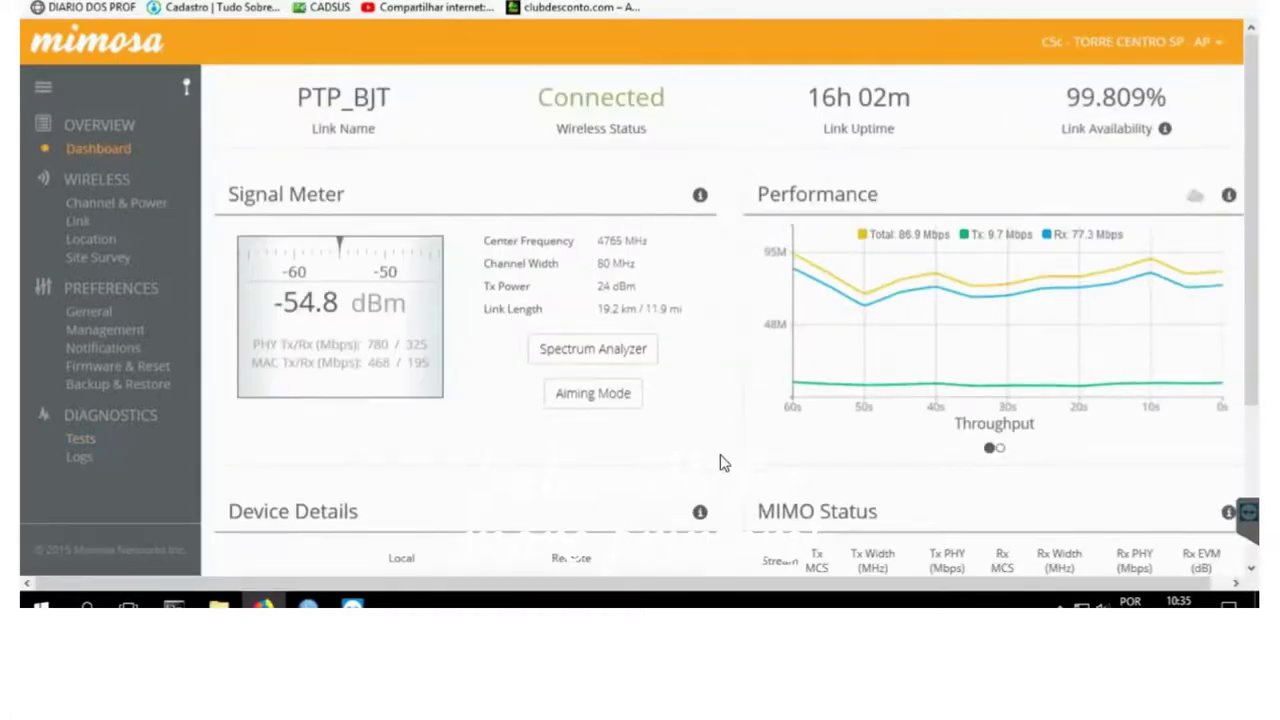
pyautogui.scroll(-2, 743, 517)
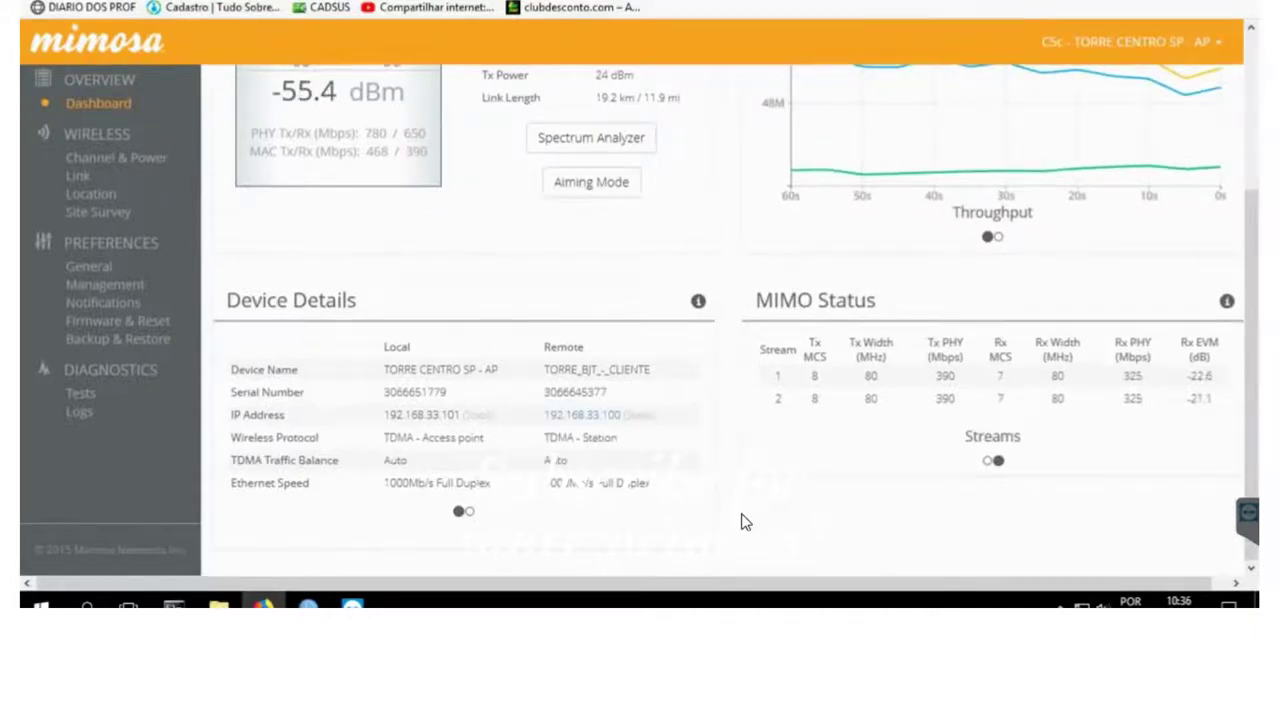
# - Run another simultaneous bandwidth test, reading about 525 Mbps total before switching to WinBox
pyautogui.click(82, 395)
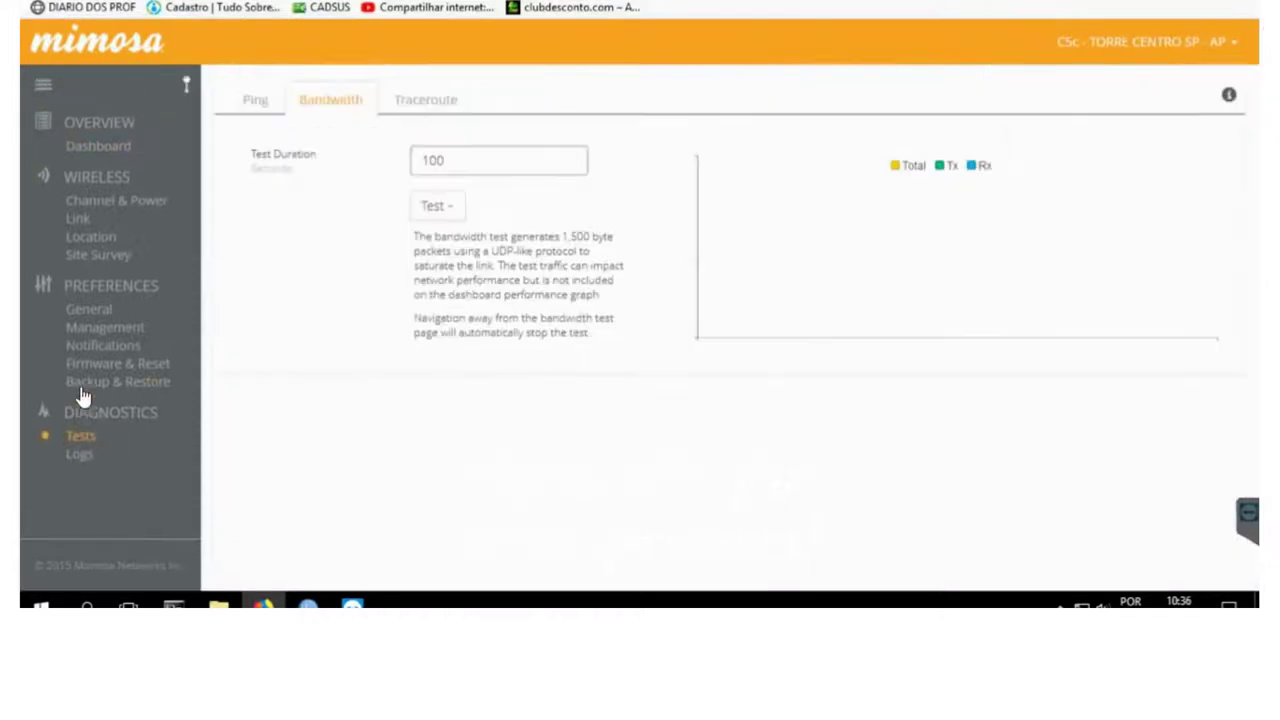
pyautogui.click(455, 218)
pyautogui.click(484, 320)
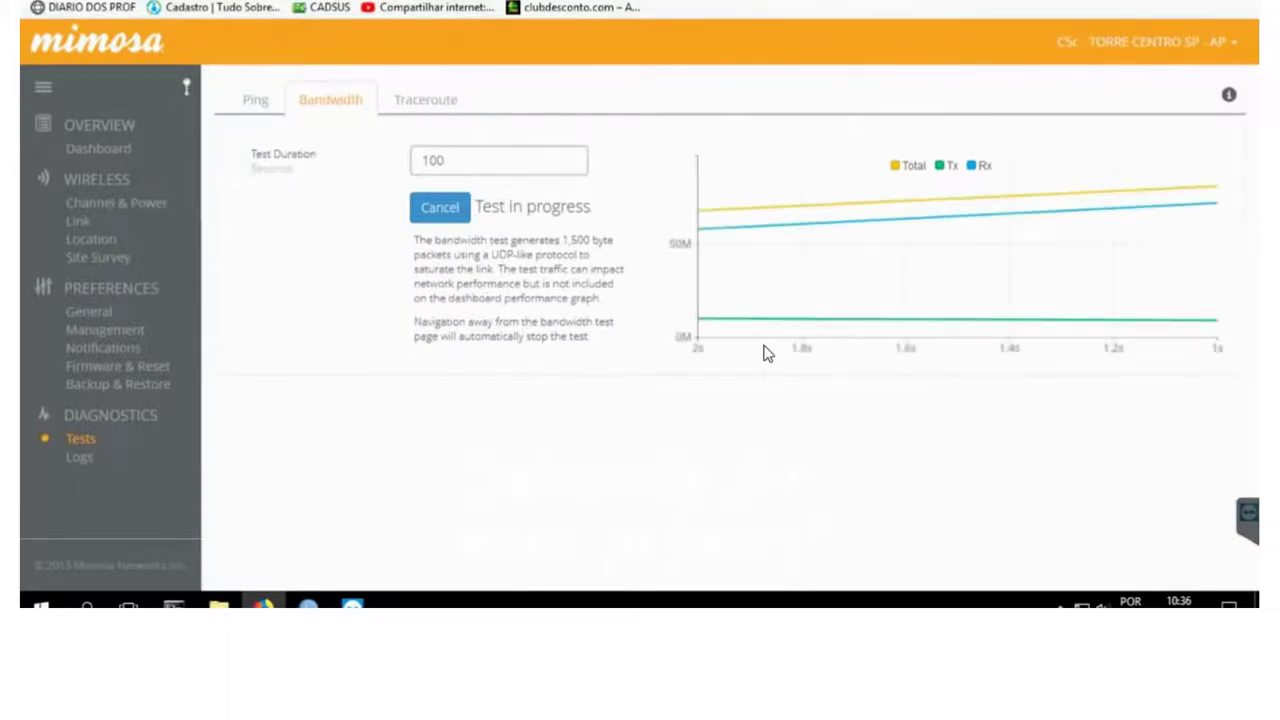
pyautogui.moveTo(994, 171)
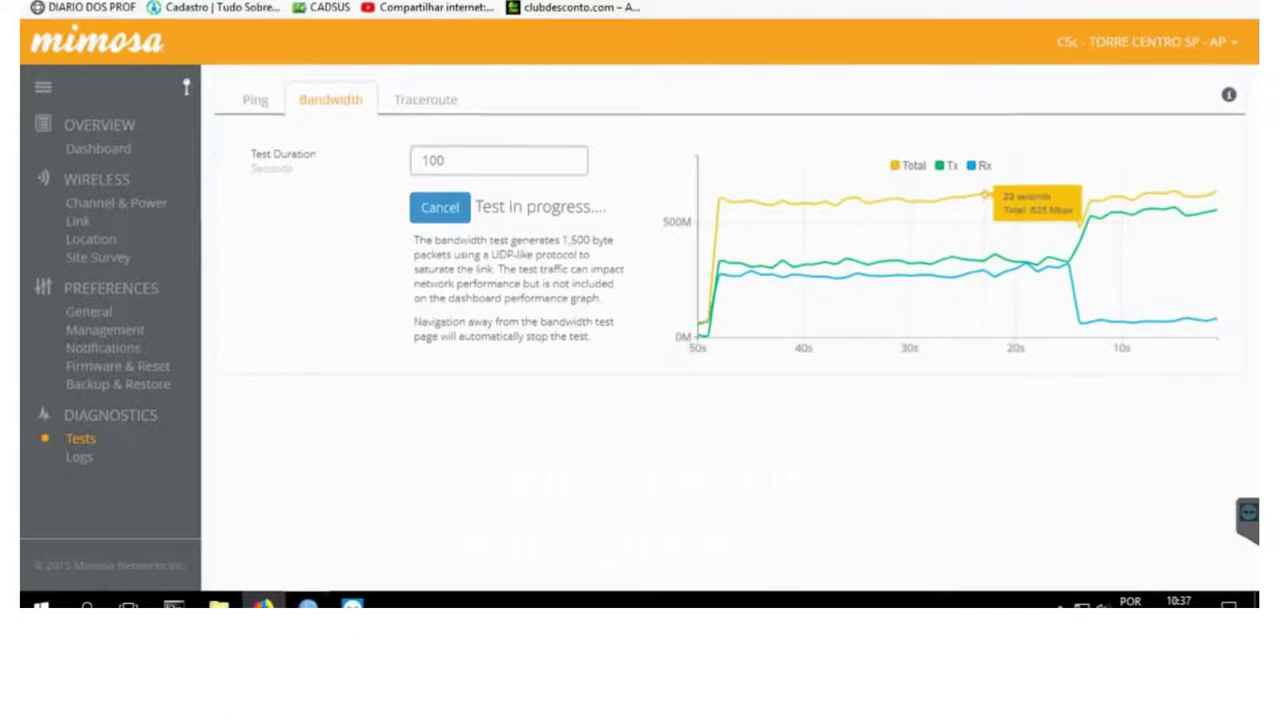
pyautogui.hotkey('alt', 'Tab')
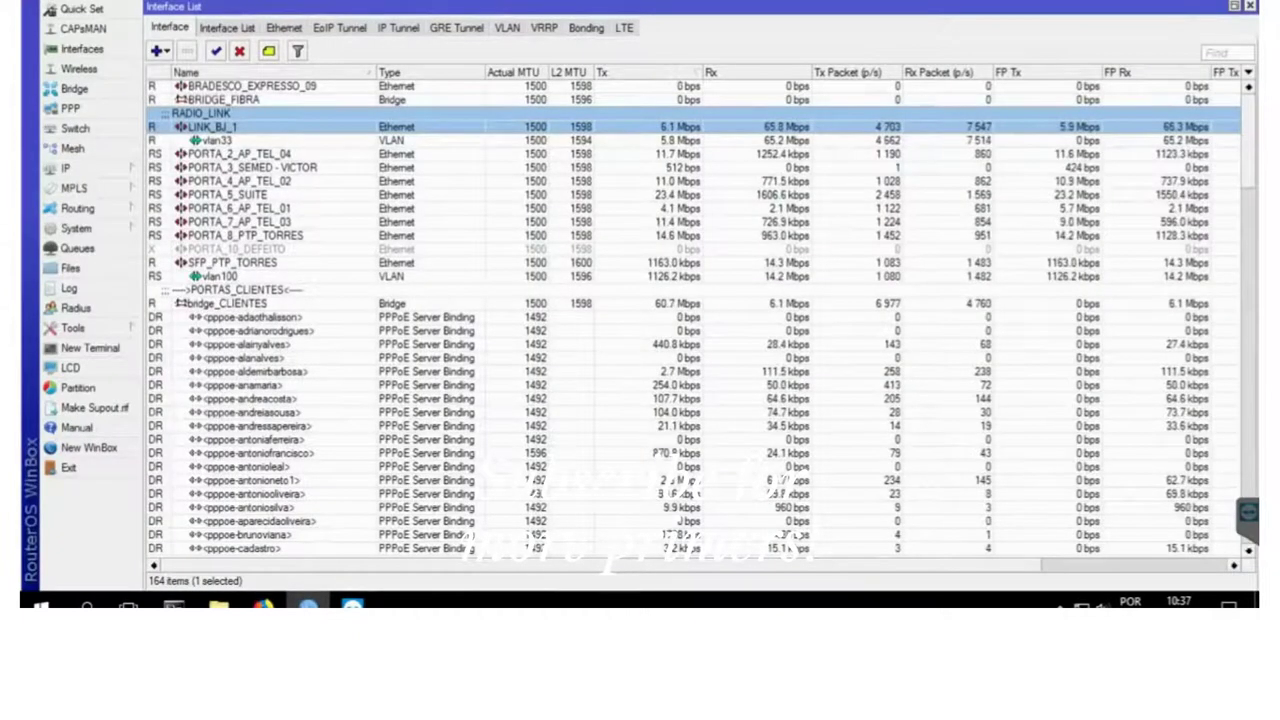
# - Start a UDP receive bandwidth test to 10.33.32.1 using the test user's name and password
pyautogui.moveTo(352, 605)
pyautogui.click(350, 515)
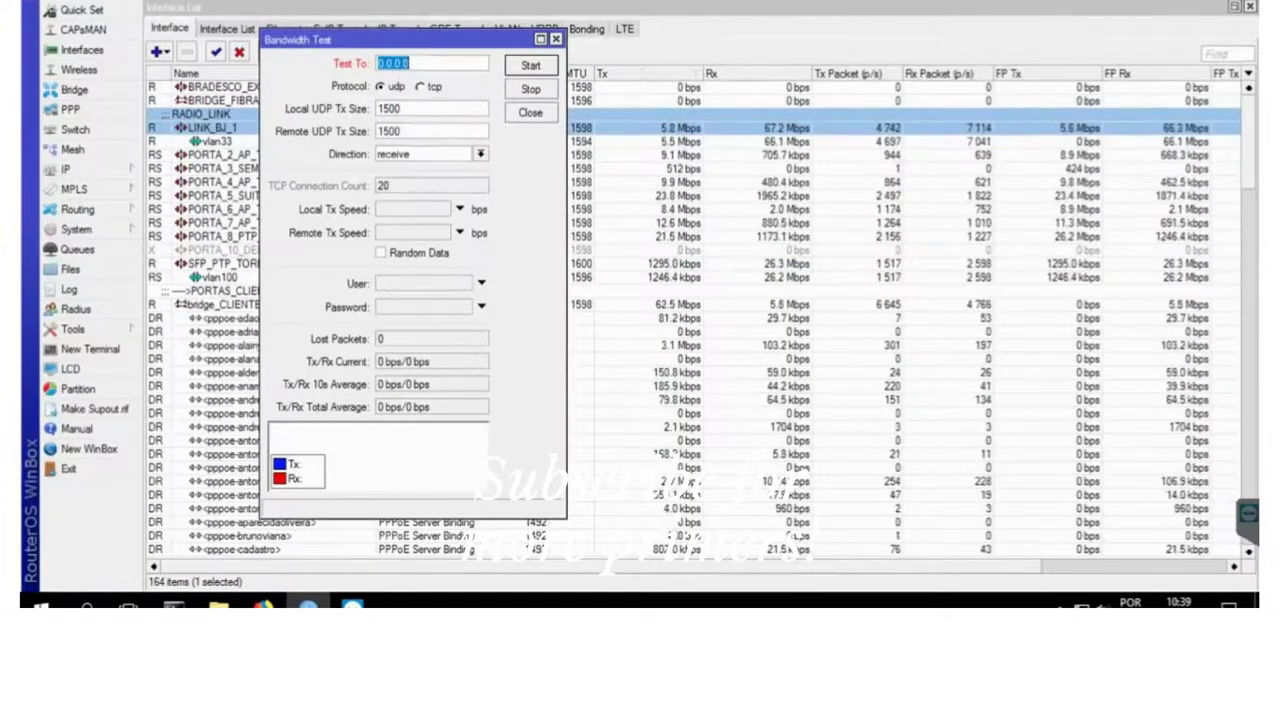
pyautogui.write('10')
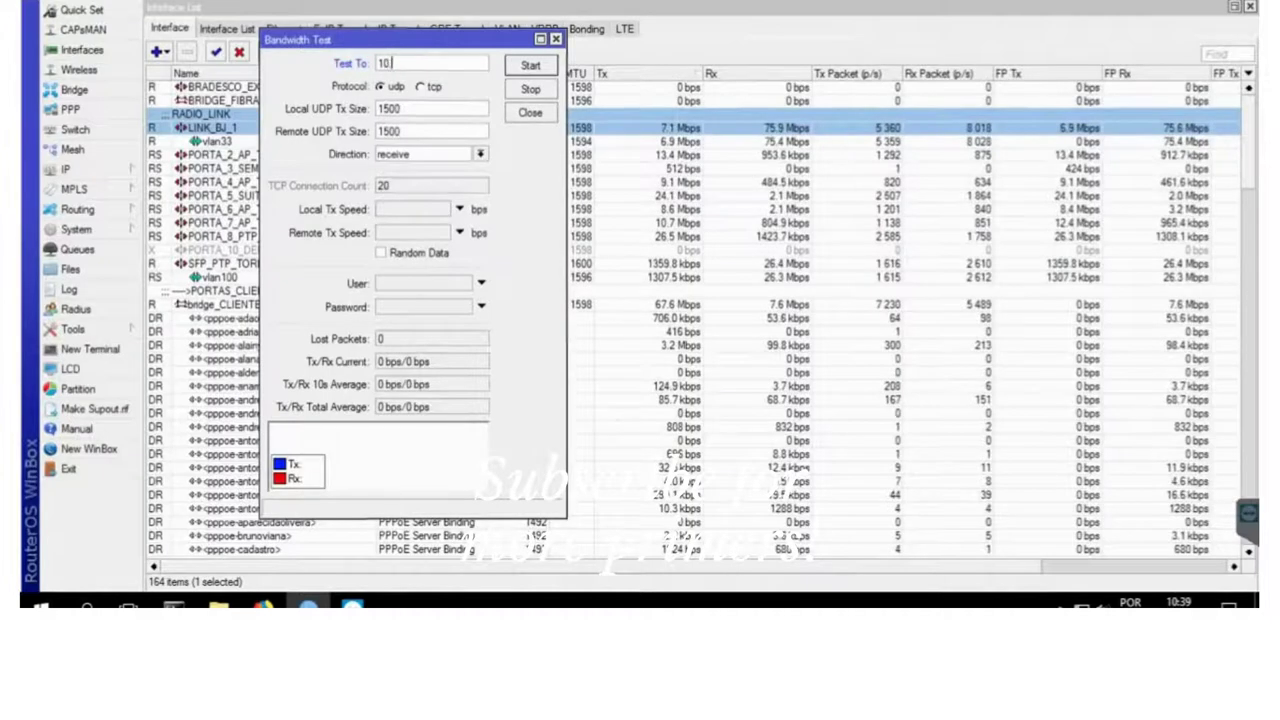
pyautogui.write('.33.32.1')
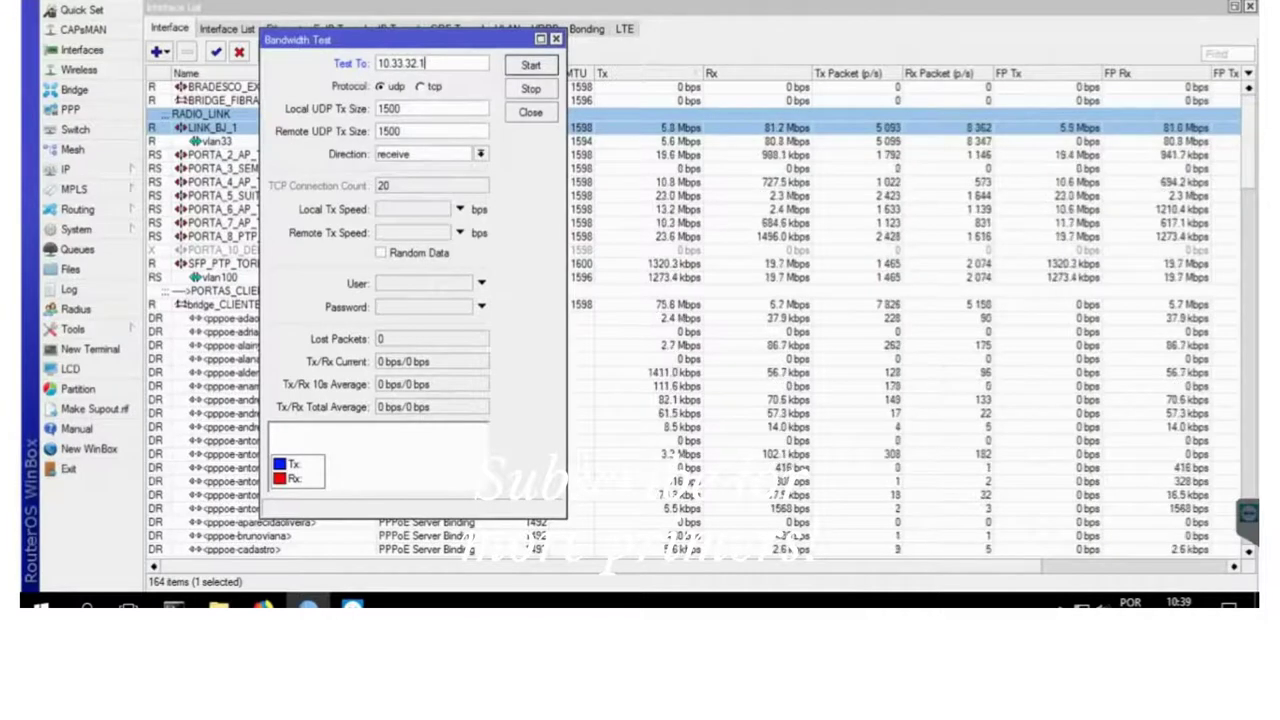
pyautogui.click(480, 153)
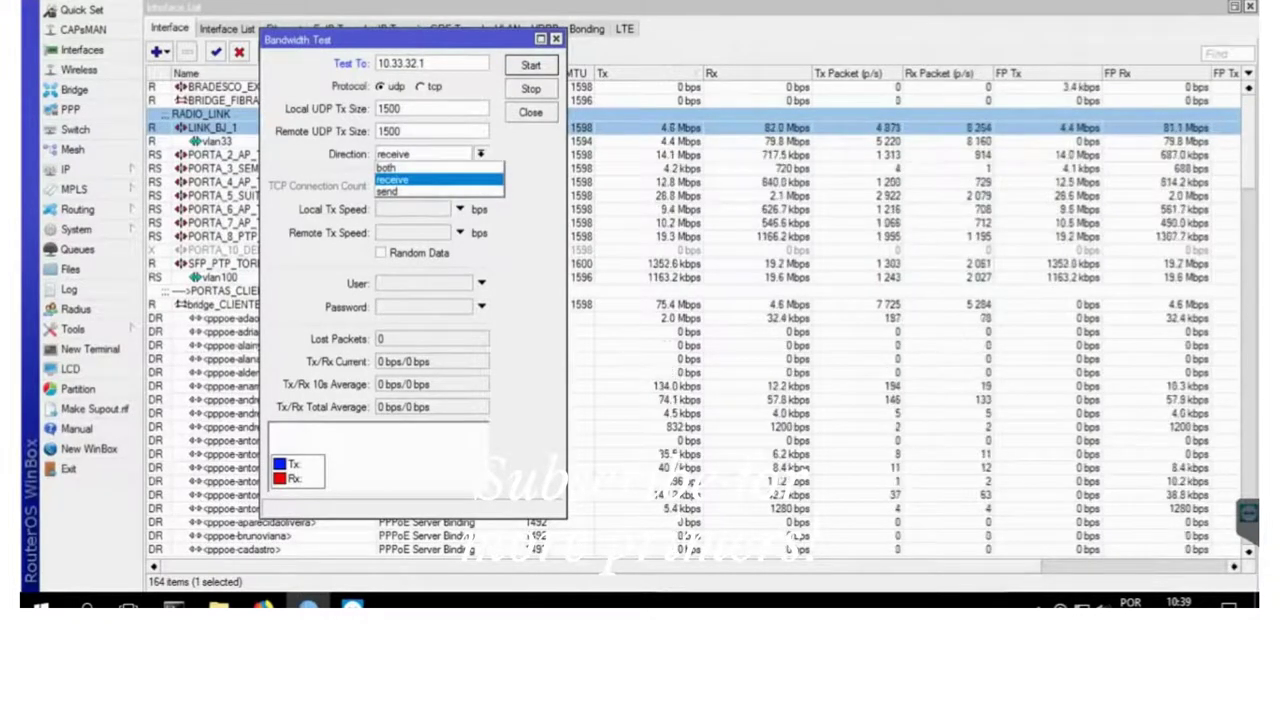
pyautogui.press('Return')
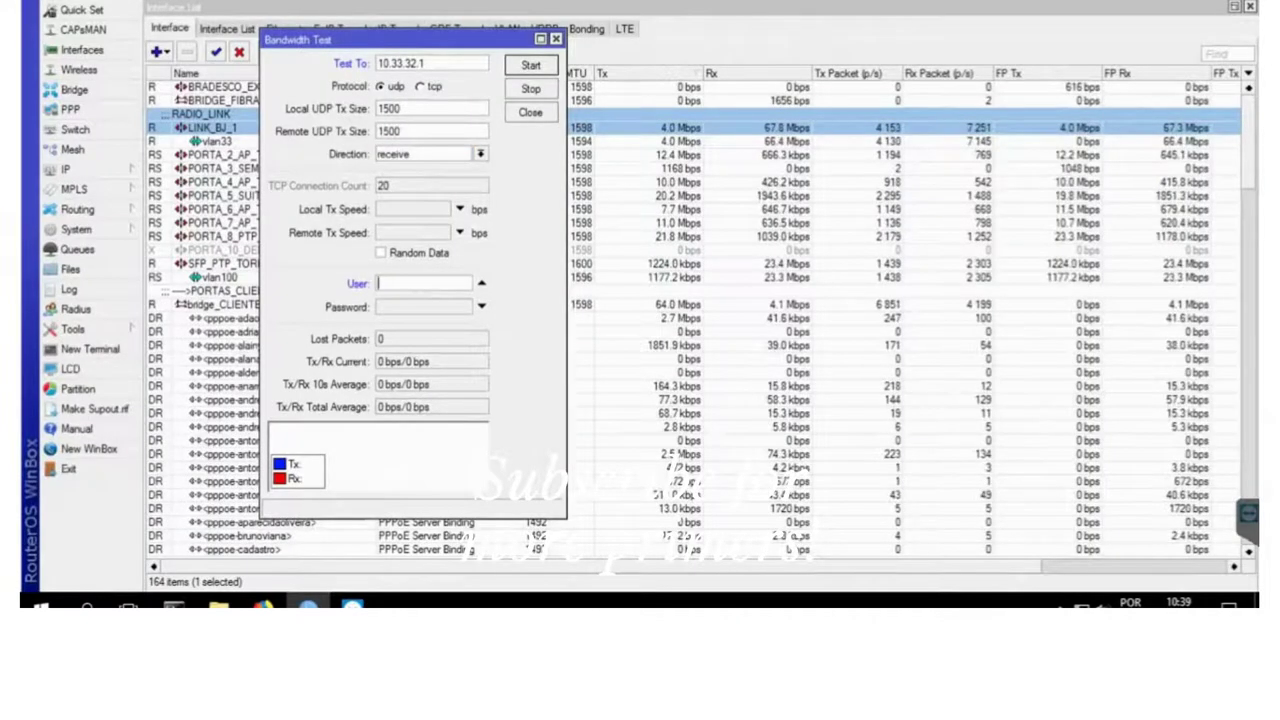
pyautogui.moveTo(400, 39); pyautogui.dragTo(310, 50)
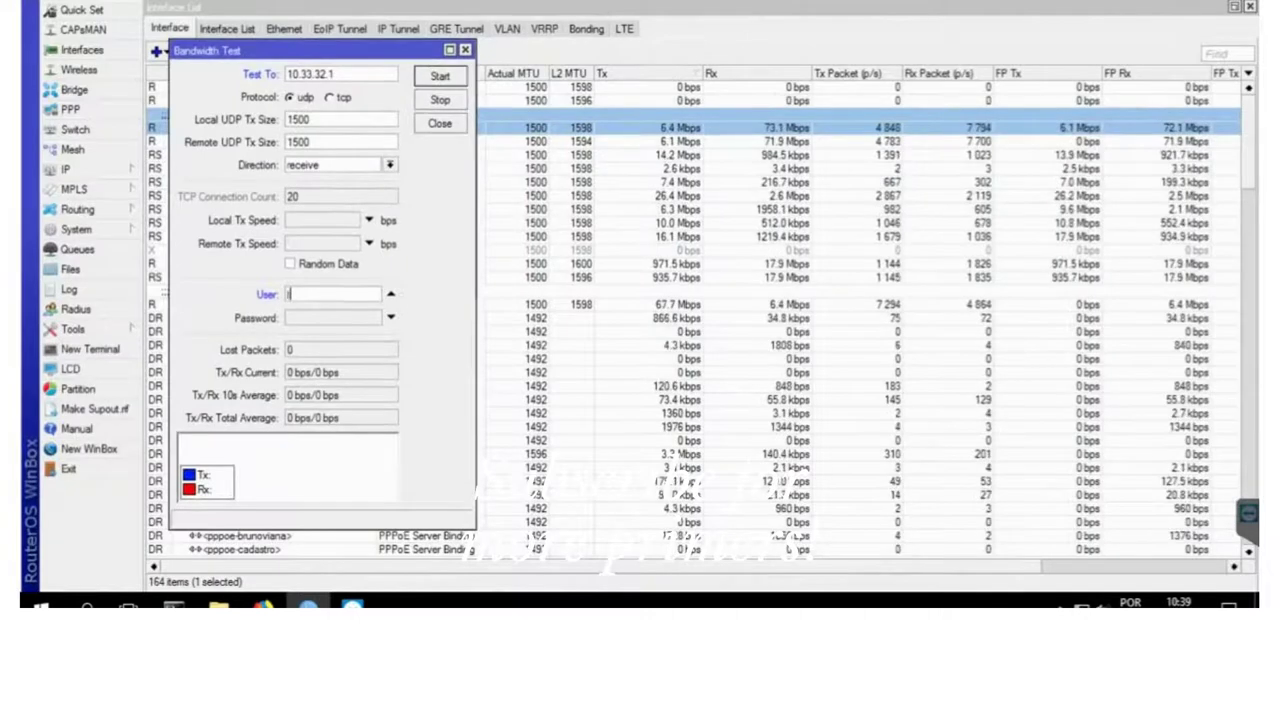
pyautogui.write('teste')
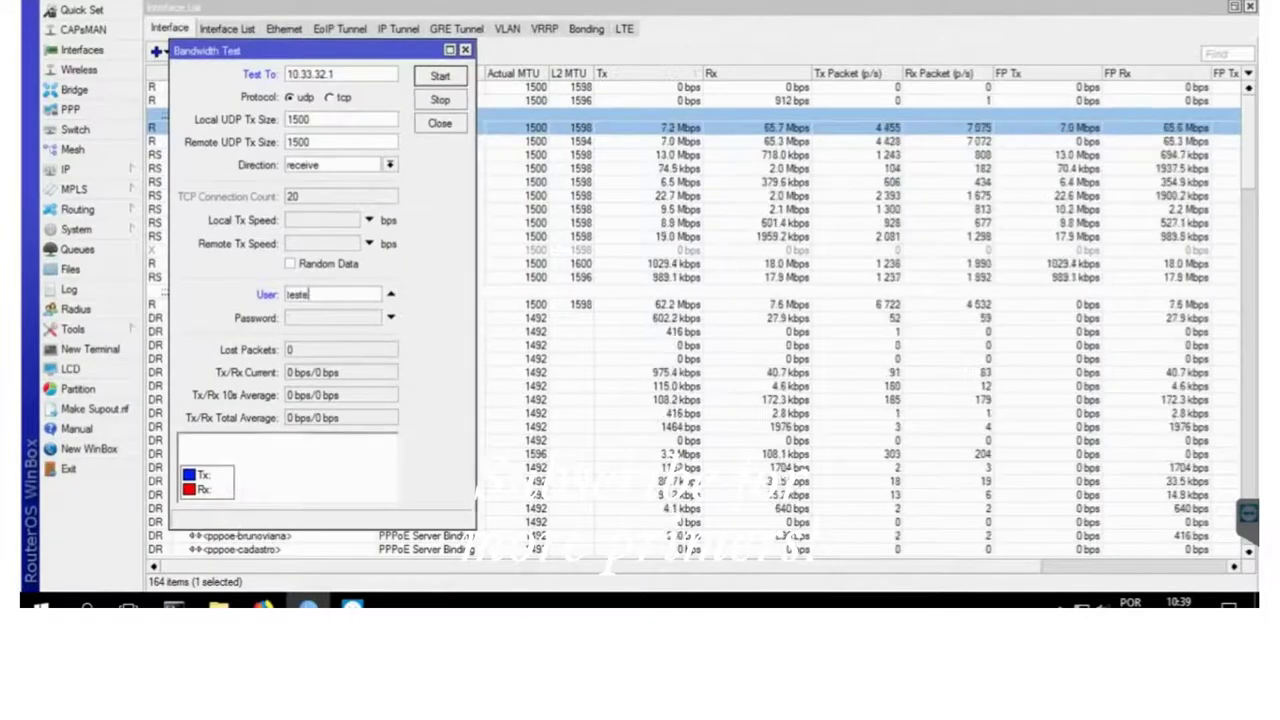
pyautogui.press('Tab')
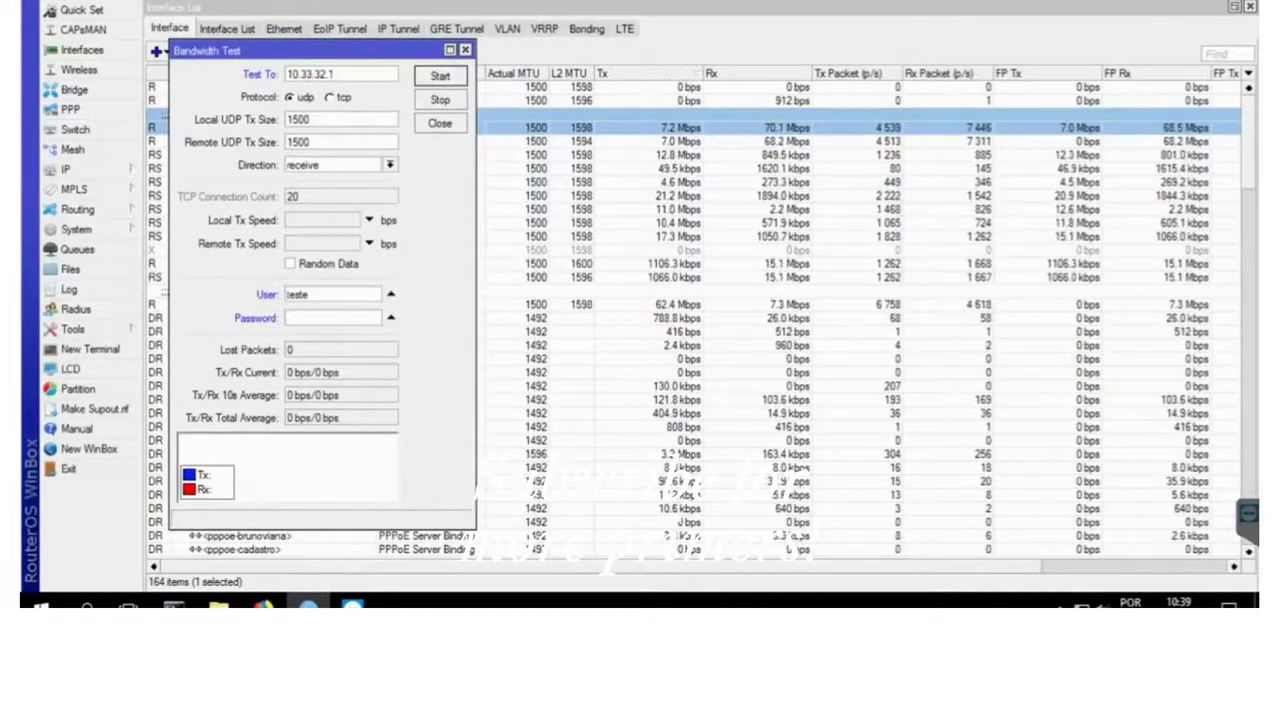
pyautogui.write('123')
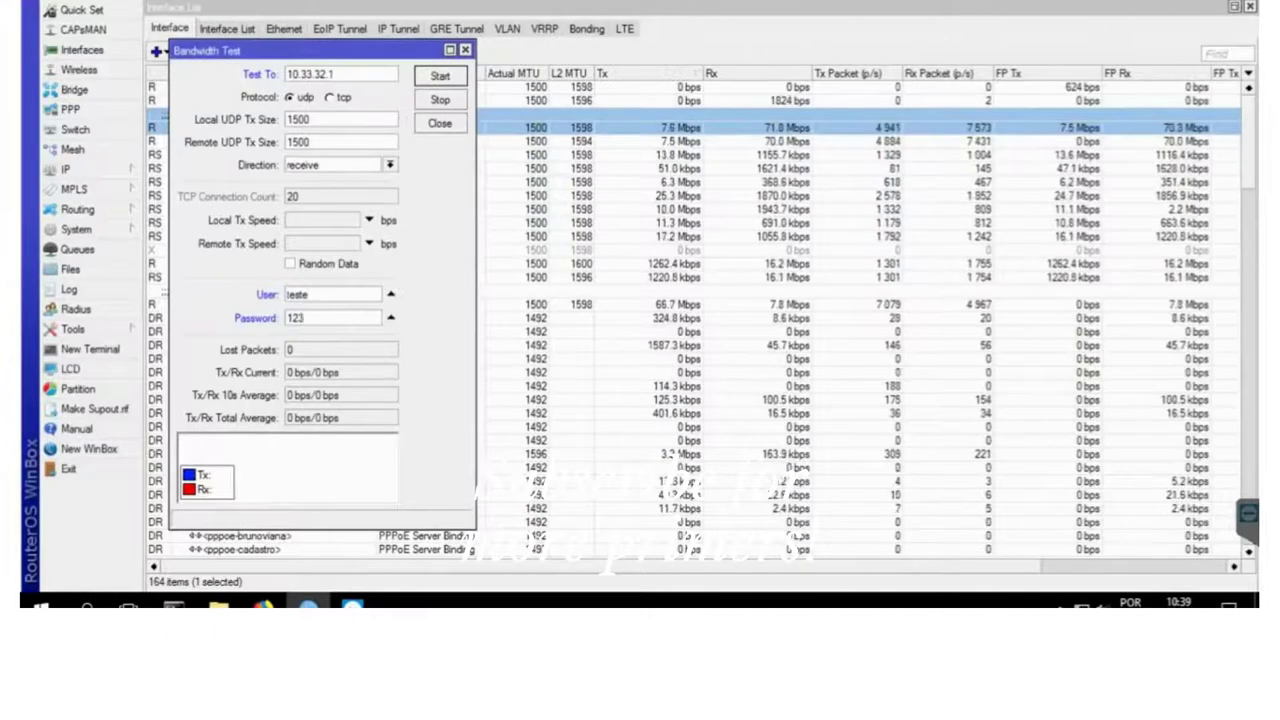
pyautogui.write('4')
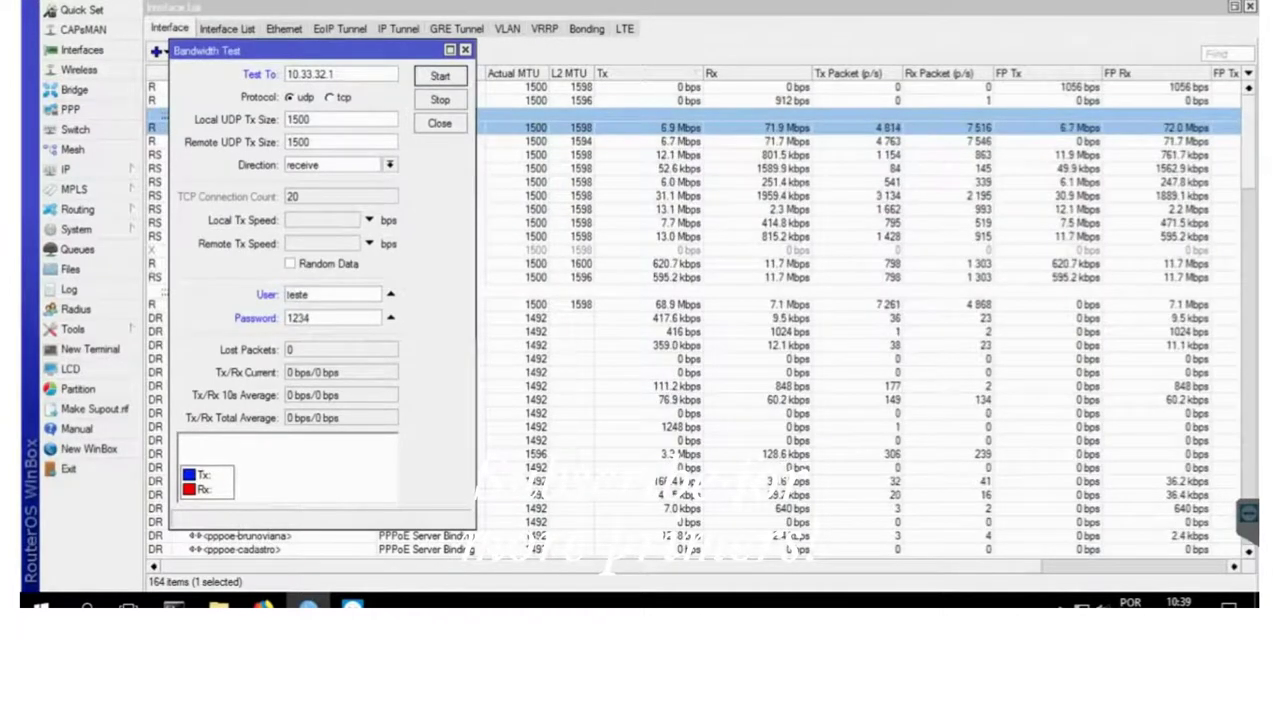
pyautogui.click(440, 76)
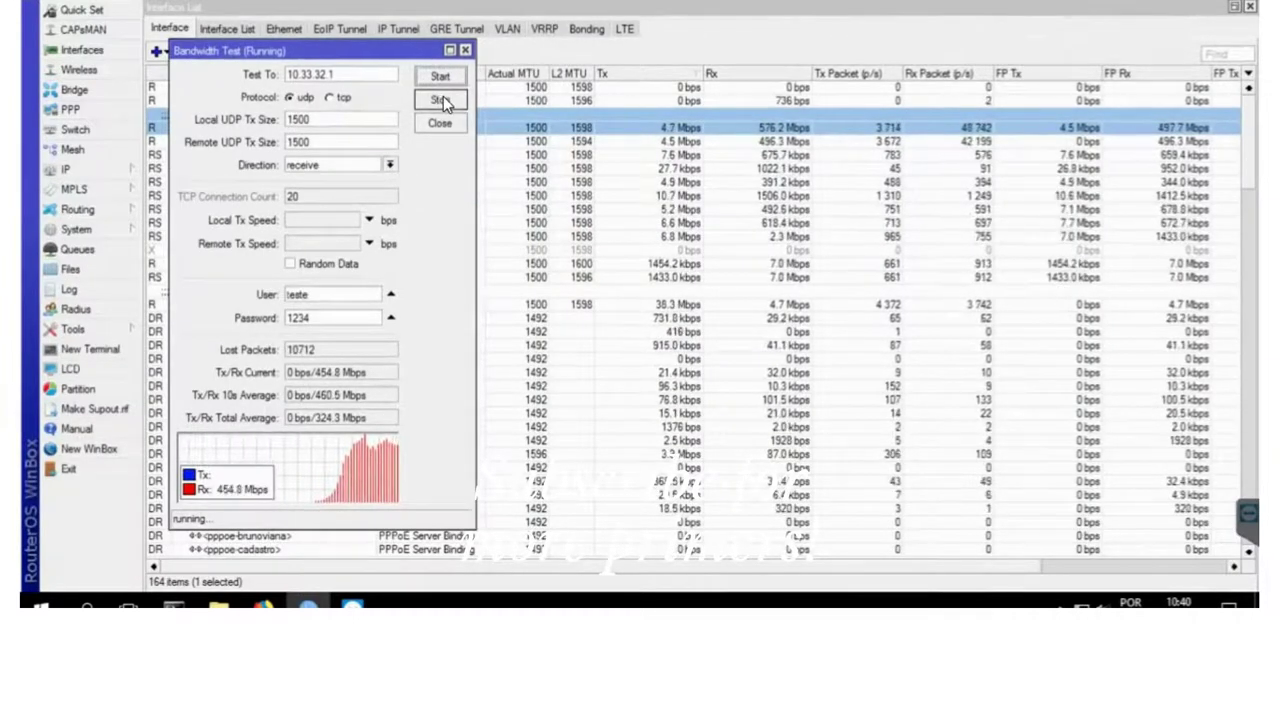
# - Stop the UDP receive test at about 457.5 Mbps received
pyautogui.click(441, 101)
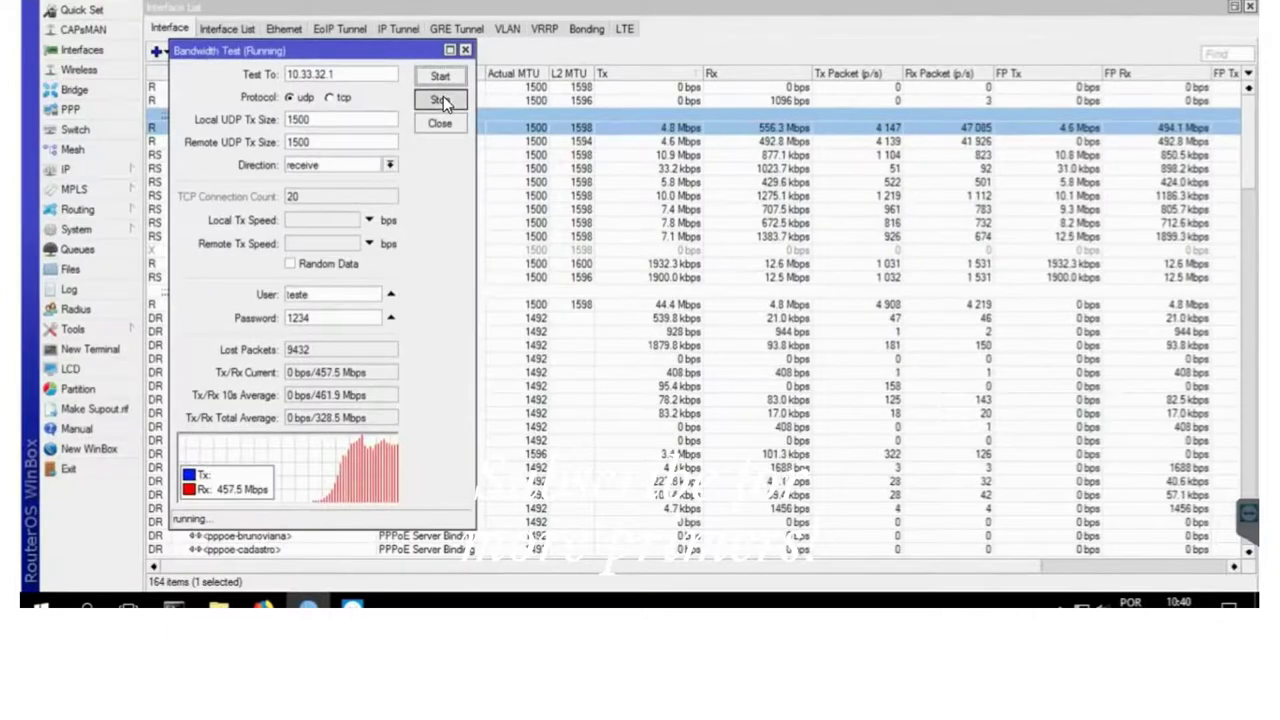
pyautogui.click(389, 166)
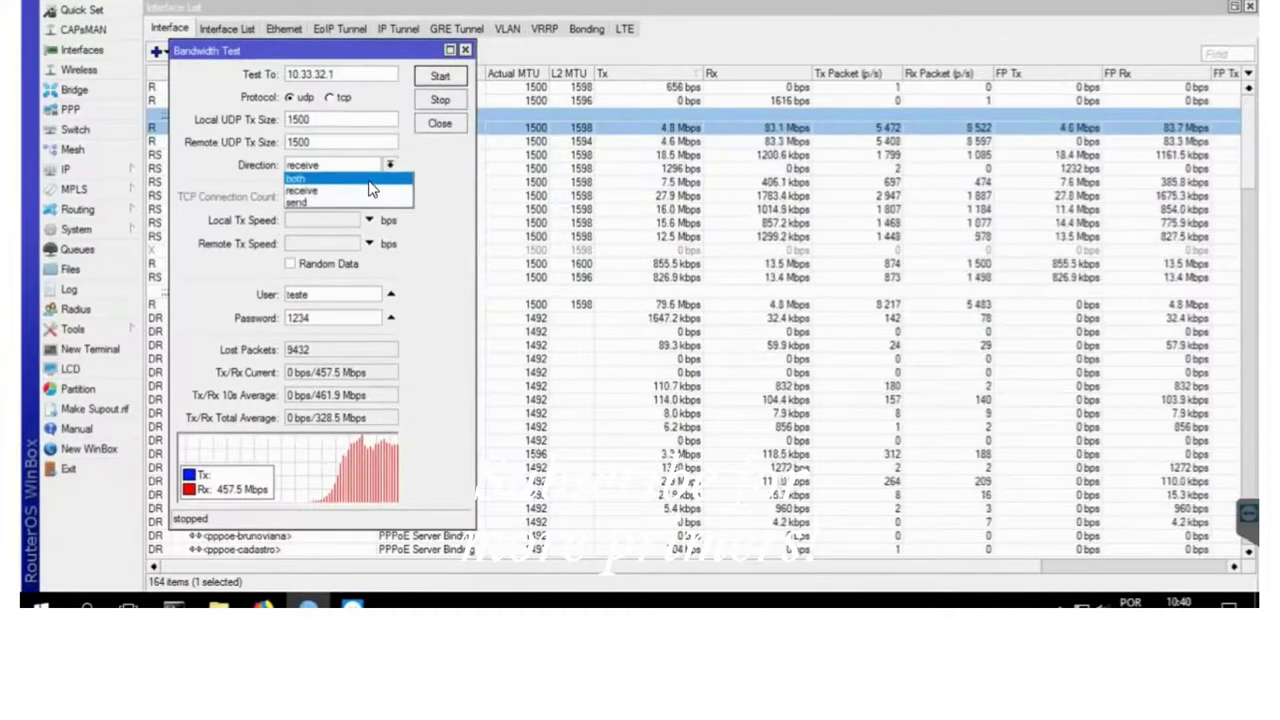
# - Run and stop a both-direction UDP test (about 406 Mbps out, 141 Mbps in), then choose the TCP protocol
pyautogui.click(376, 201)
pyautogui.click(444, 78)
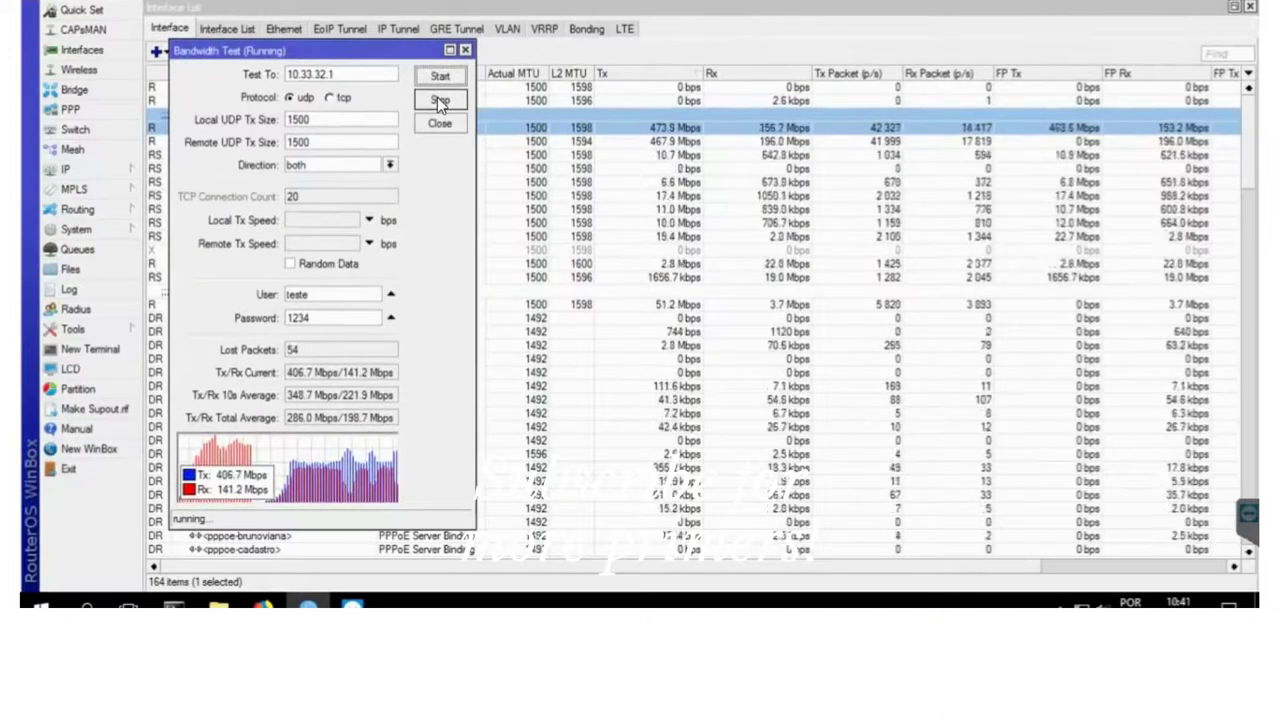
pyautogui.click(440, 101)
pyautogui.click(330, 99)
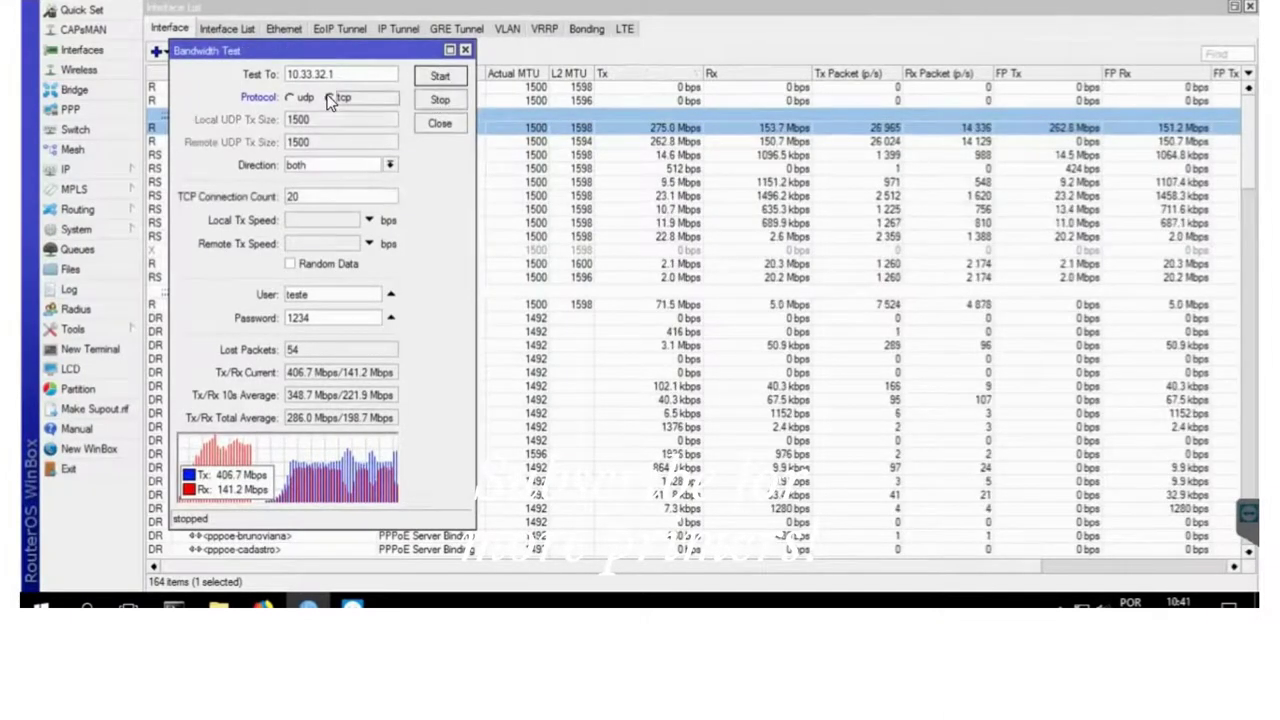
# - Run and stop a both-direction TCP test averaging 199.6 Mbps Tx and 38.0 Mbps Rx
pyautogui.click(443, 80)
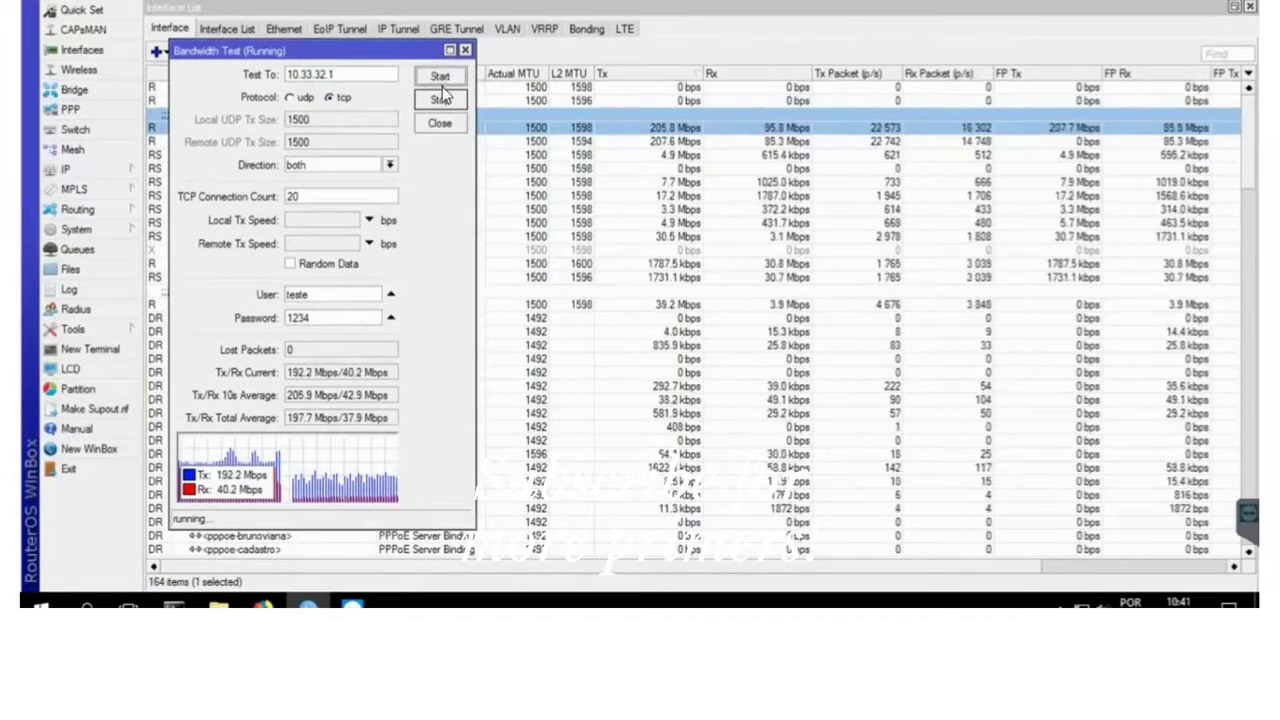
pyautogui.click(441, 100)
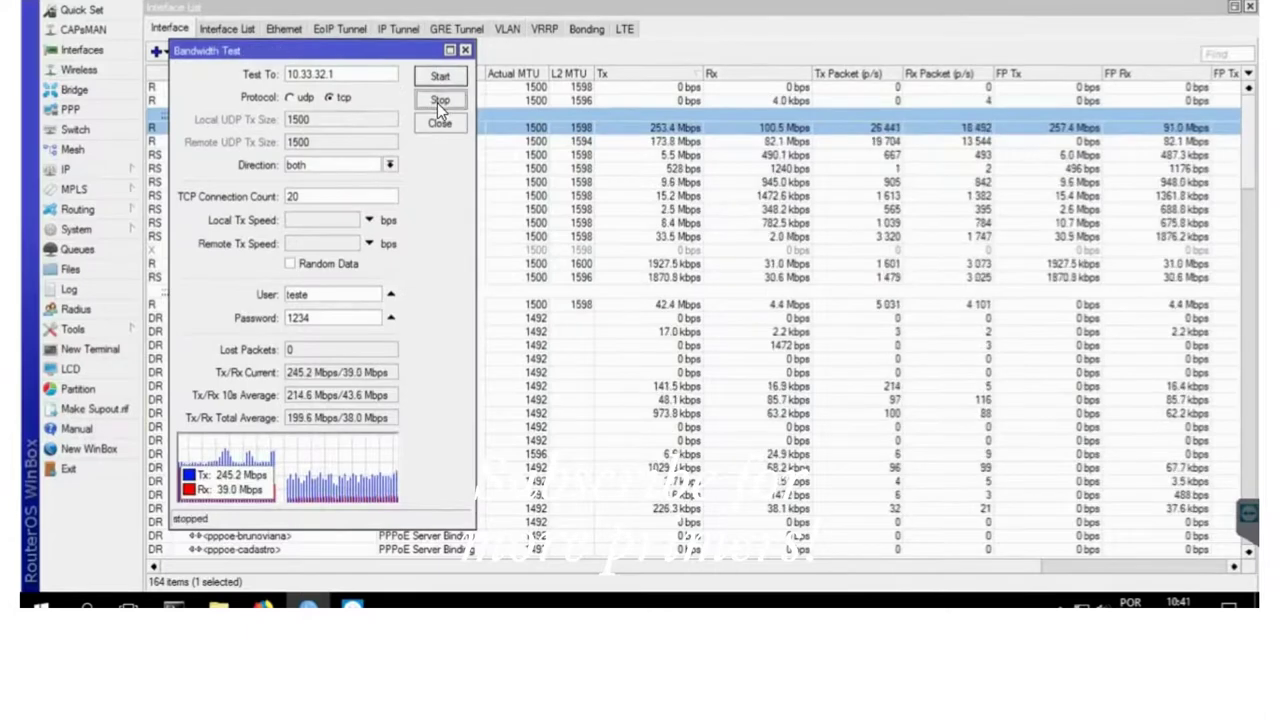
pyautogui.click(391, 166)
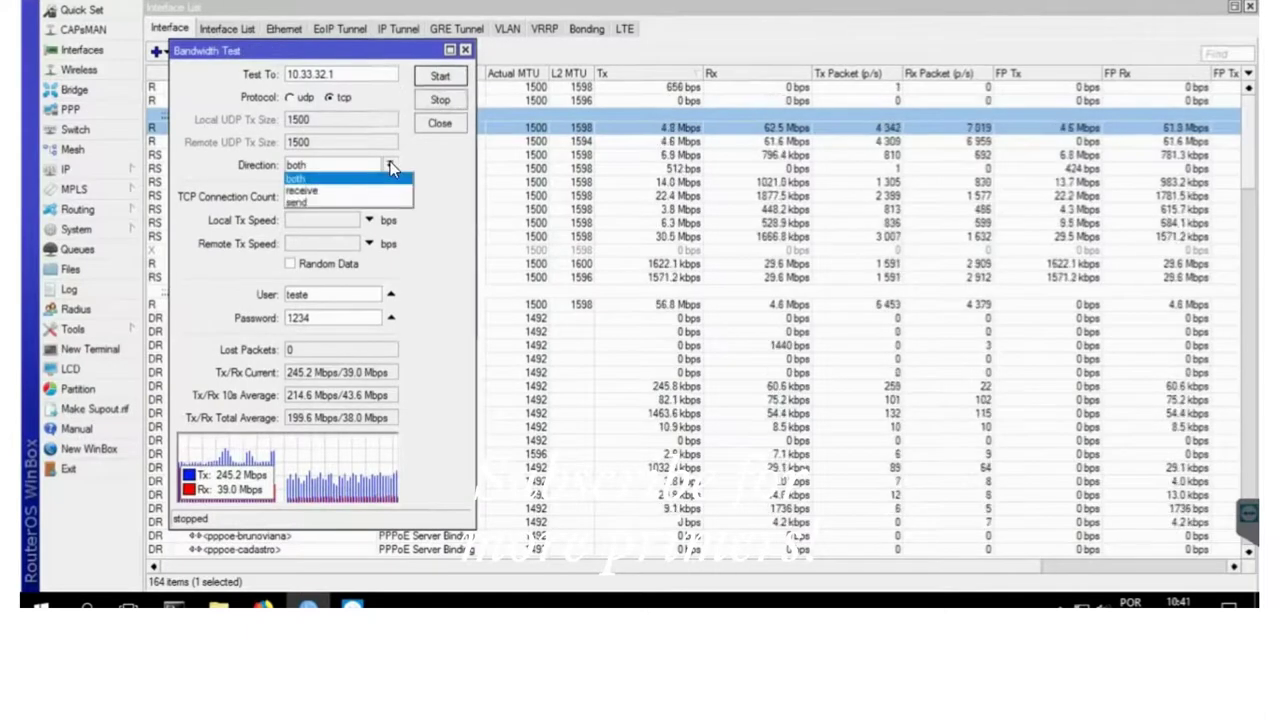
# - Run and stop a receive-only TCP test, ending at 175.7 Mbps current and 192.6 Mbps average
pyautogui.click(310, 189)
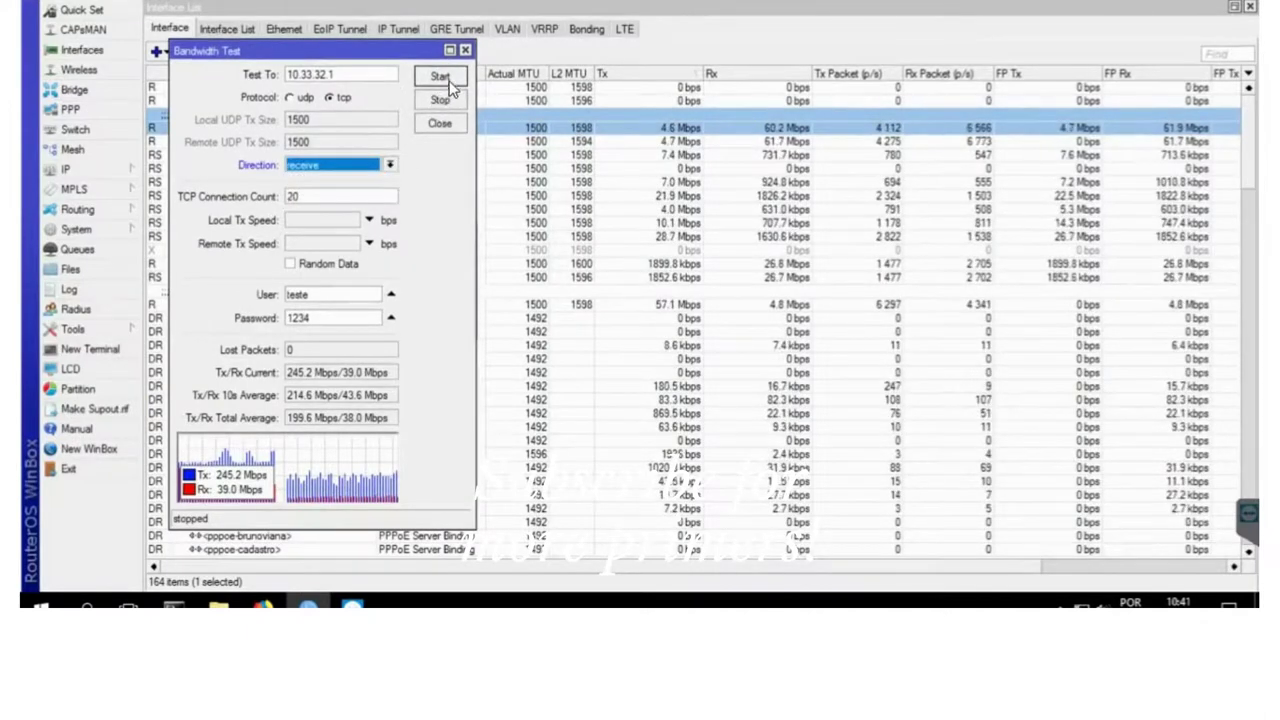
pyautogui.click(441, 78)
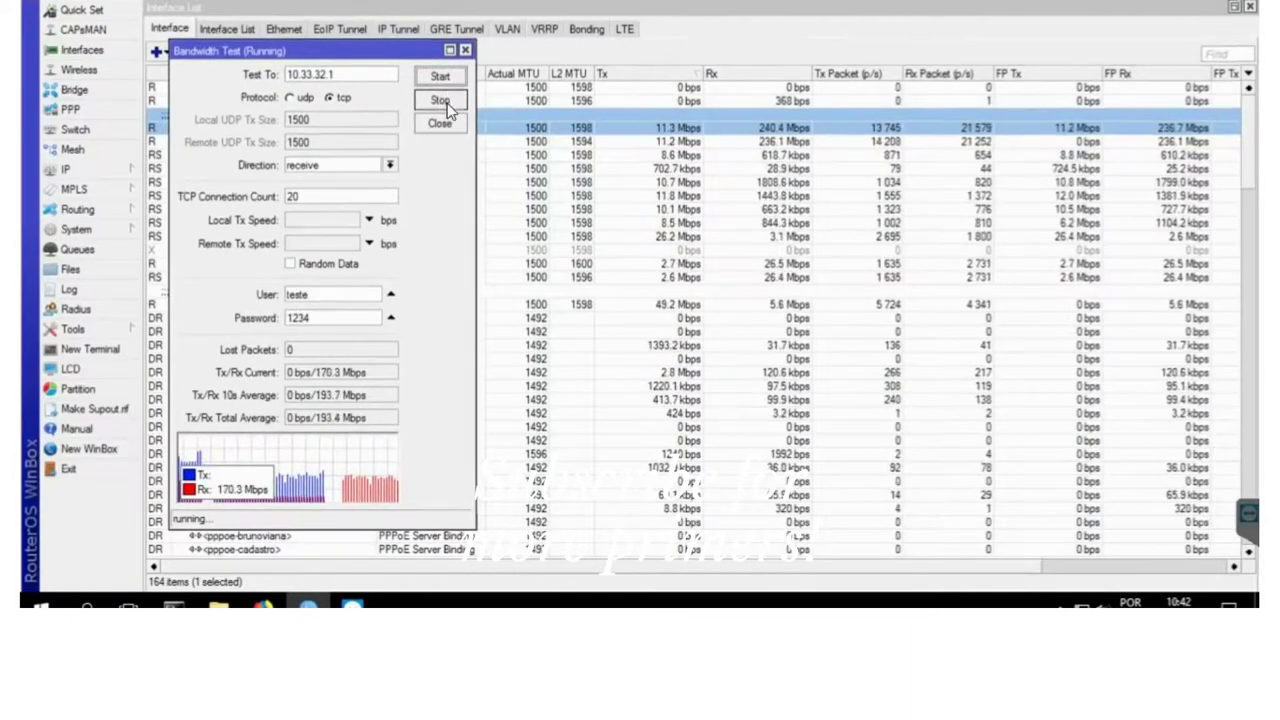
pyautogui.click(451, 110)
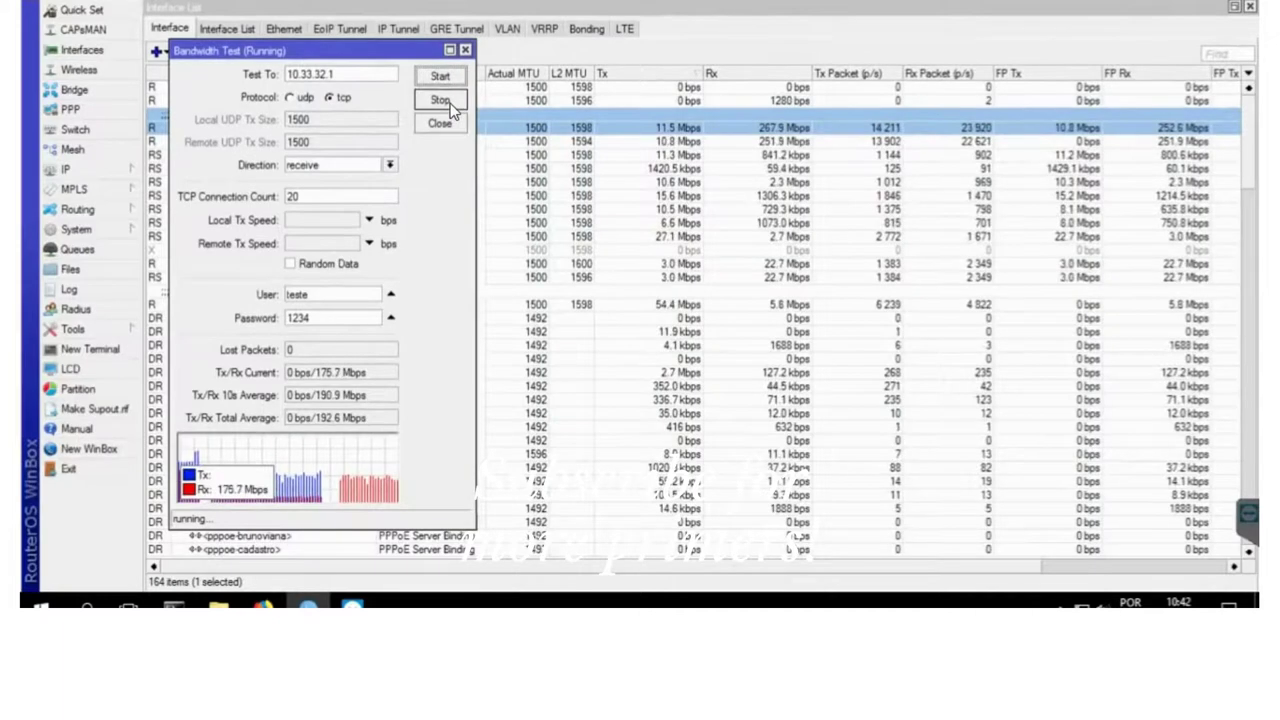
pyautogui.click(389, 165)
# - Run and stop a send-only TCP test, ending at 274.3 Mbps current and 233.6 Mbps average
pyautogui.click(365, 202)
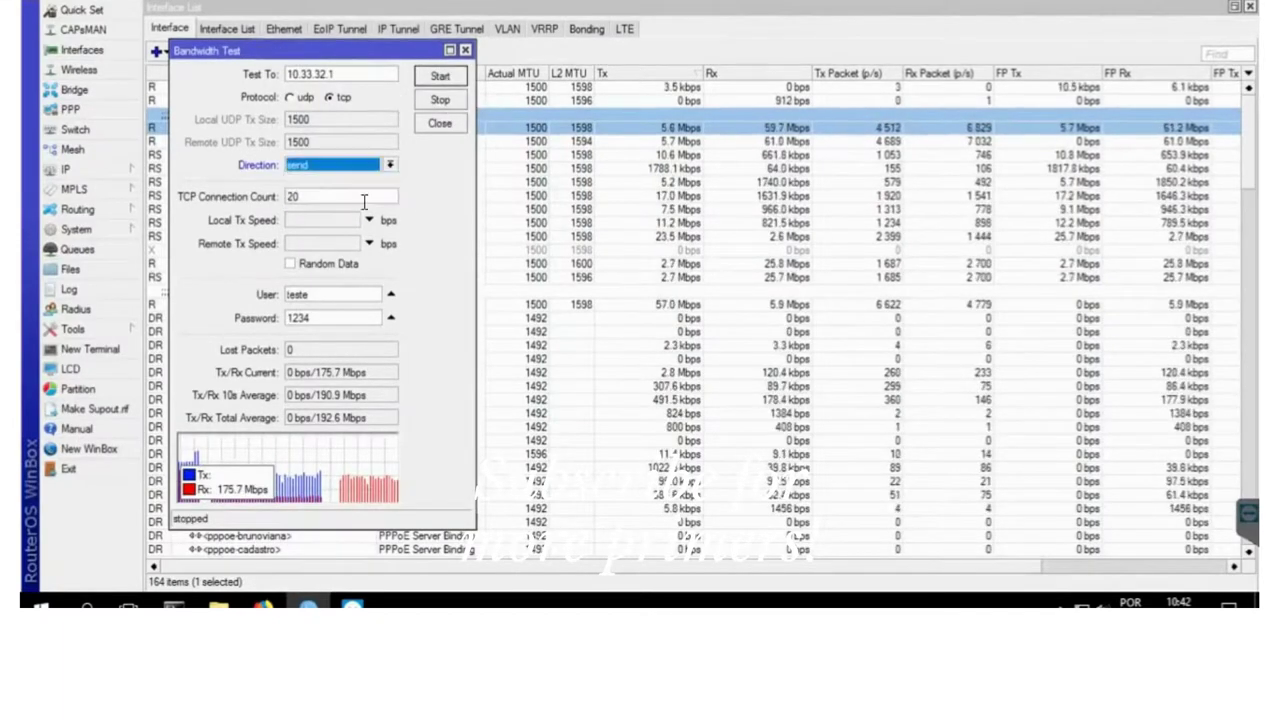
pyautogui.click(450, 80)
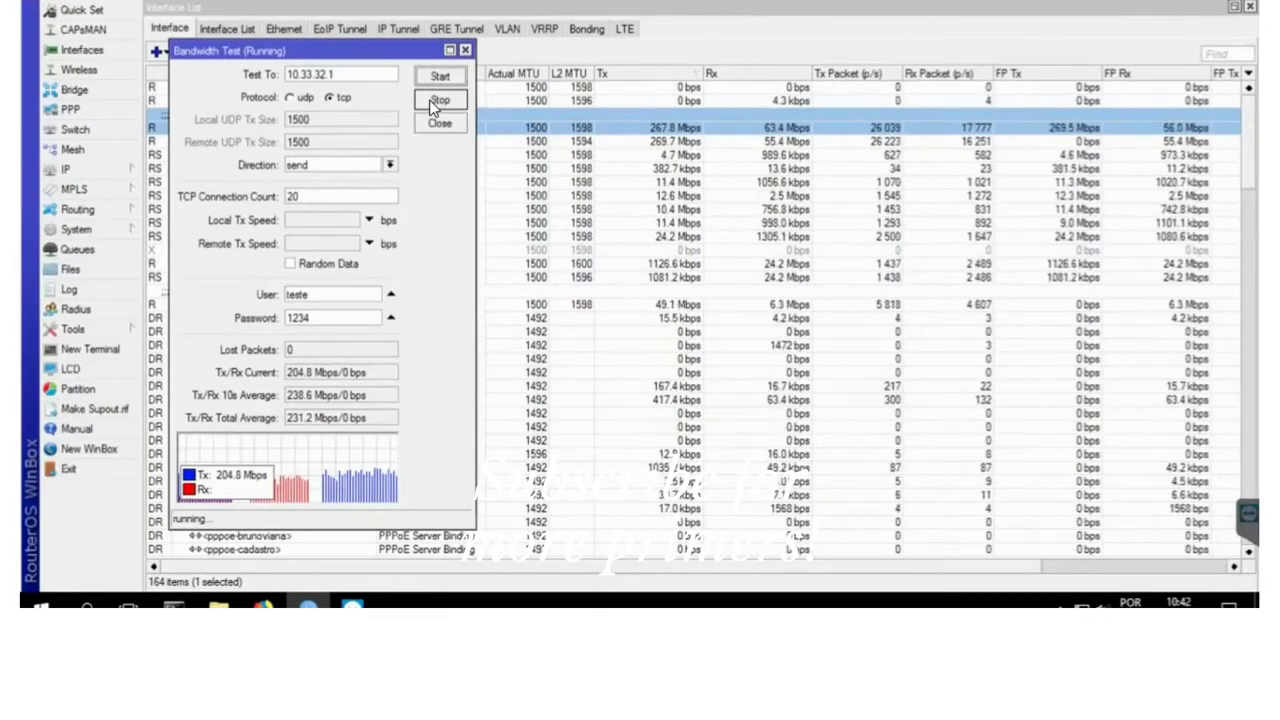
pyautogui.click(435, 103)
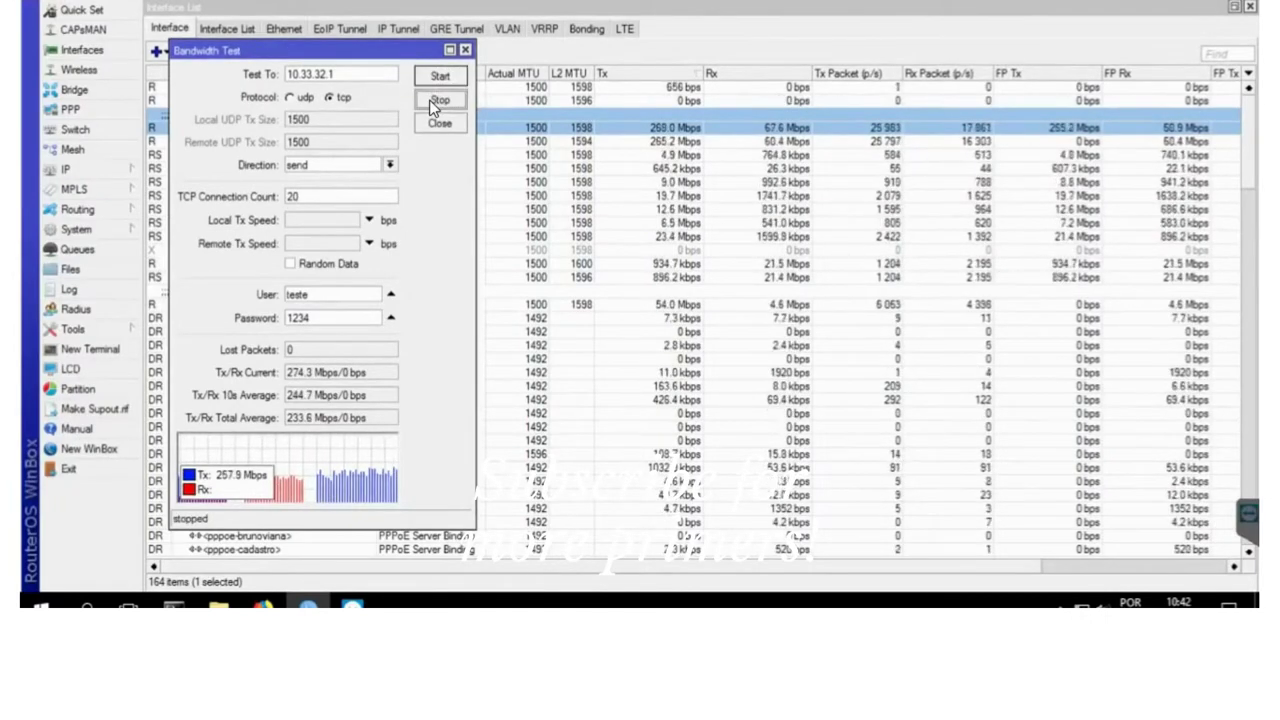
# - Set the TCP test direction back to both and start it toward 10.33.32.1
pyautogui.click(382, 167)
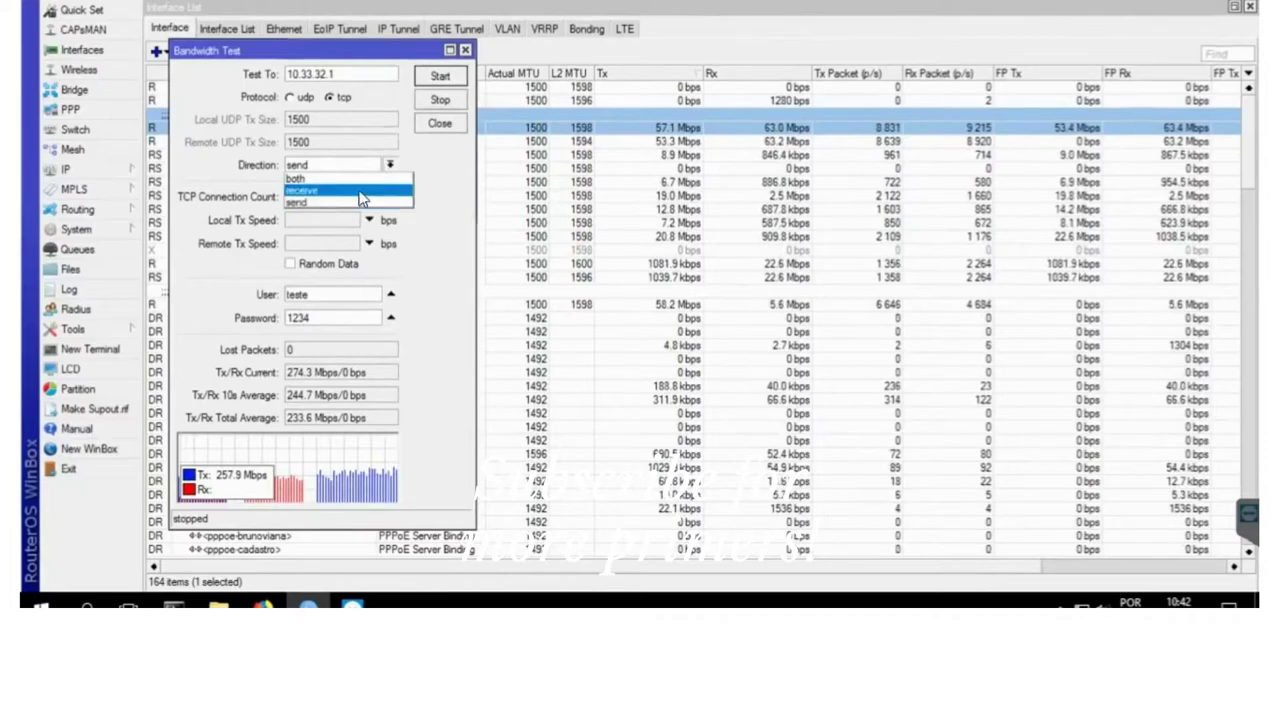
pyautogui.click(365, 192)
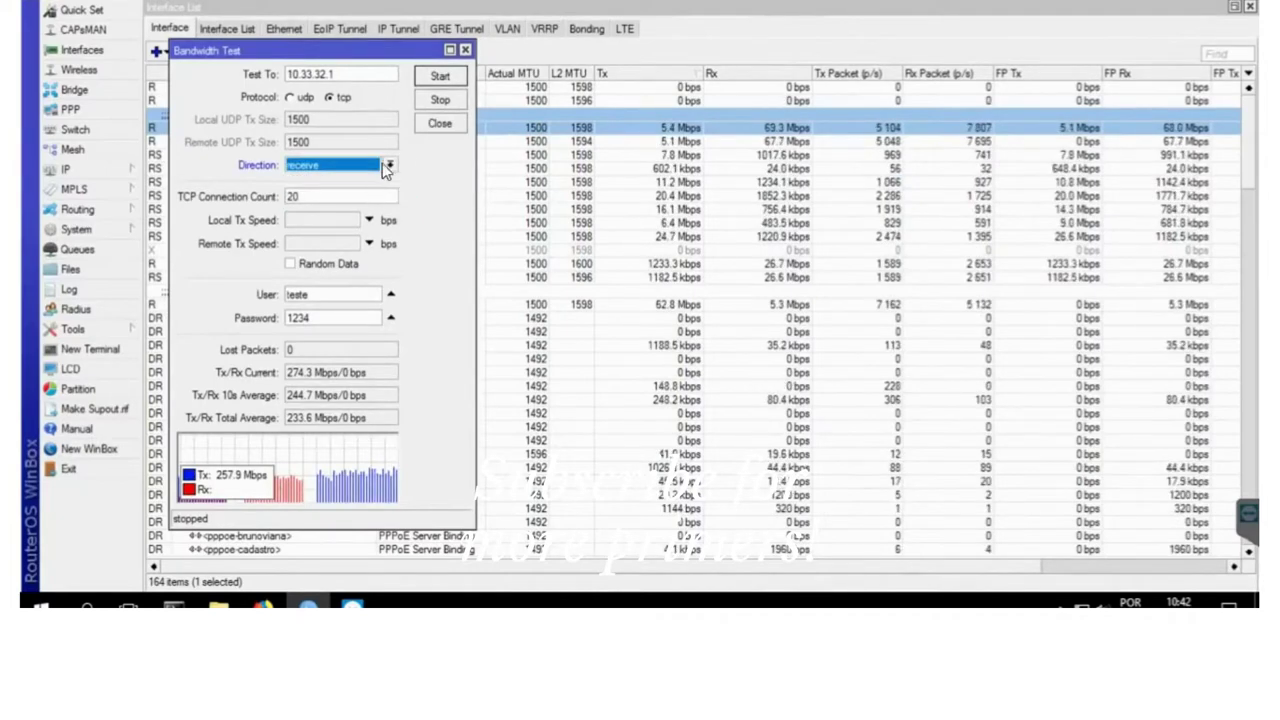
pyautogui.click(384, 165)
pyautogui.click(362, 200)
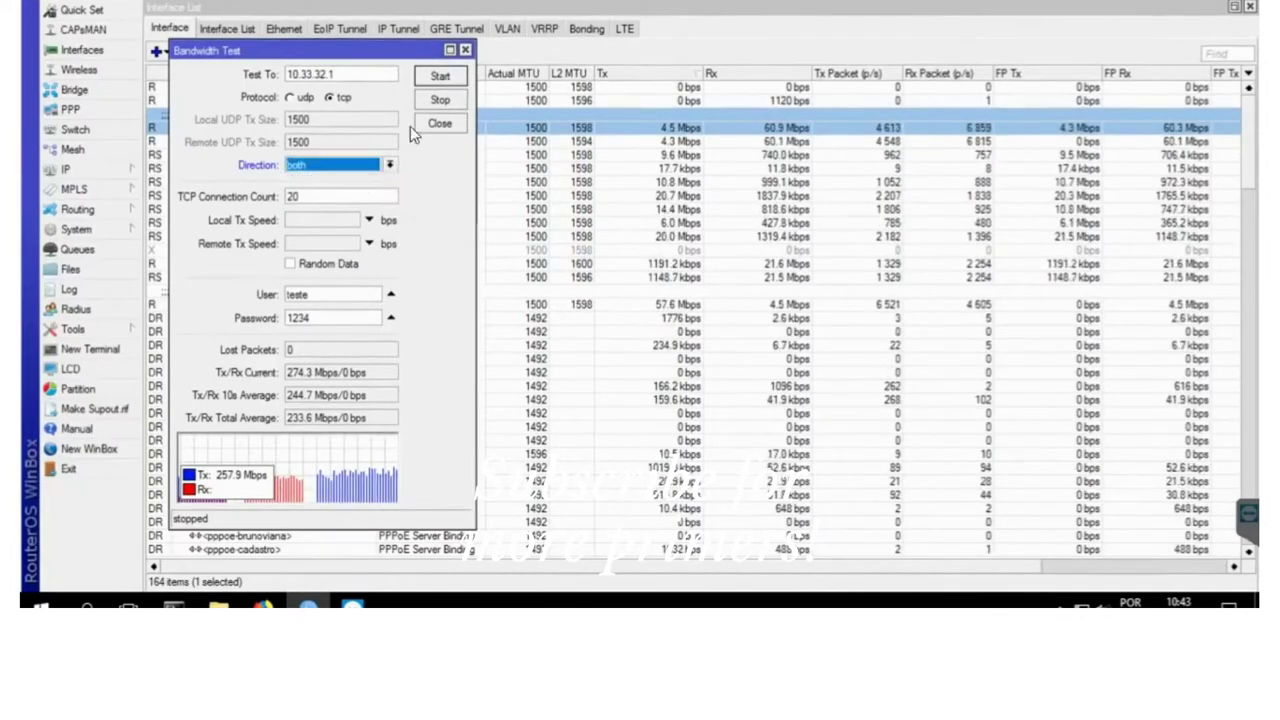
pyautogui.click(442, 77)
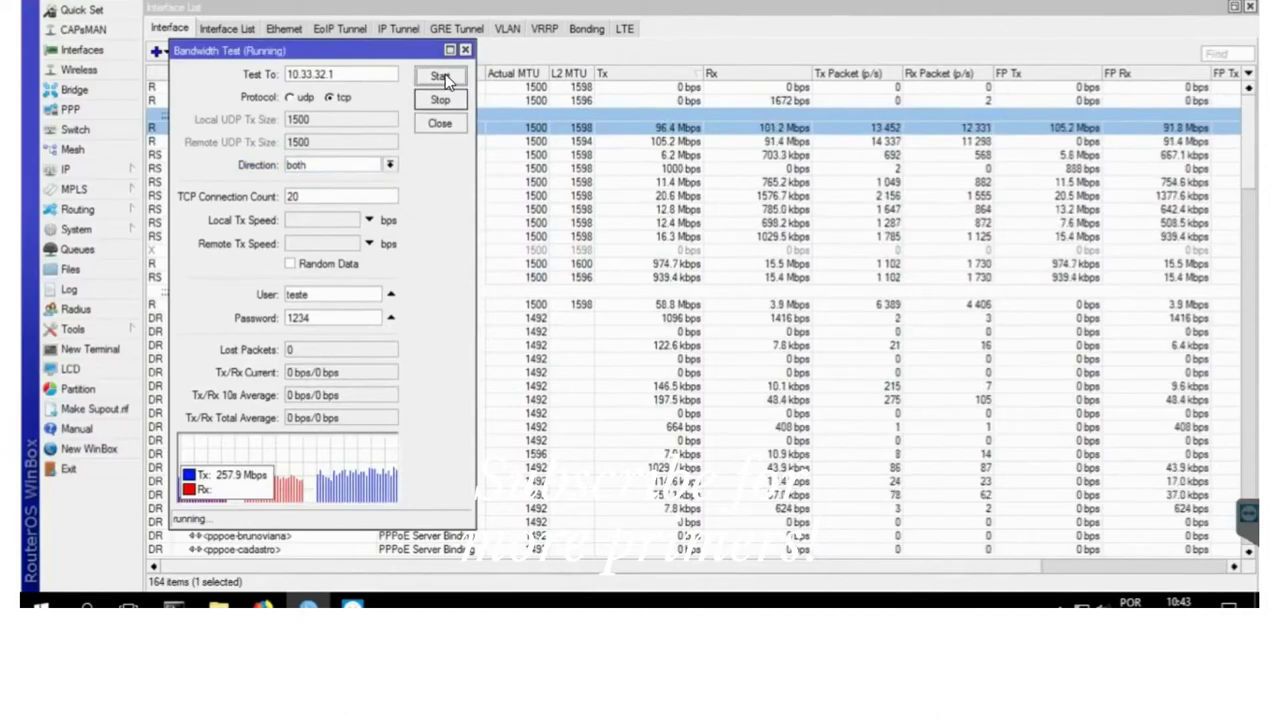